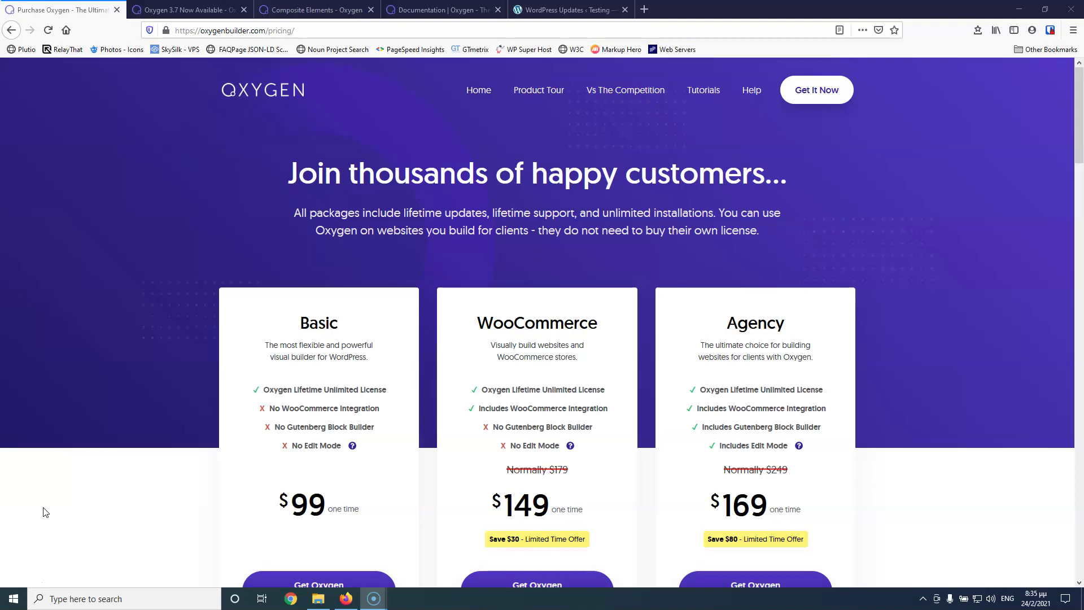
# Scroll through the Oxygen pricing page with the Basic $99, WooCommerce $149 and Agency $169 packages.
pyautogui.scroll(-6, 43, 489)
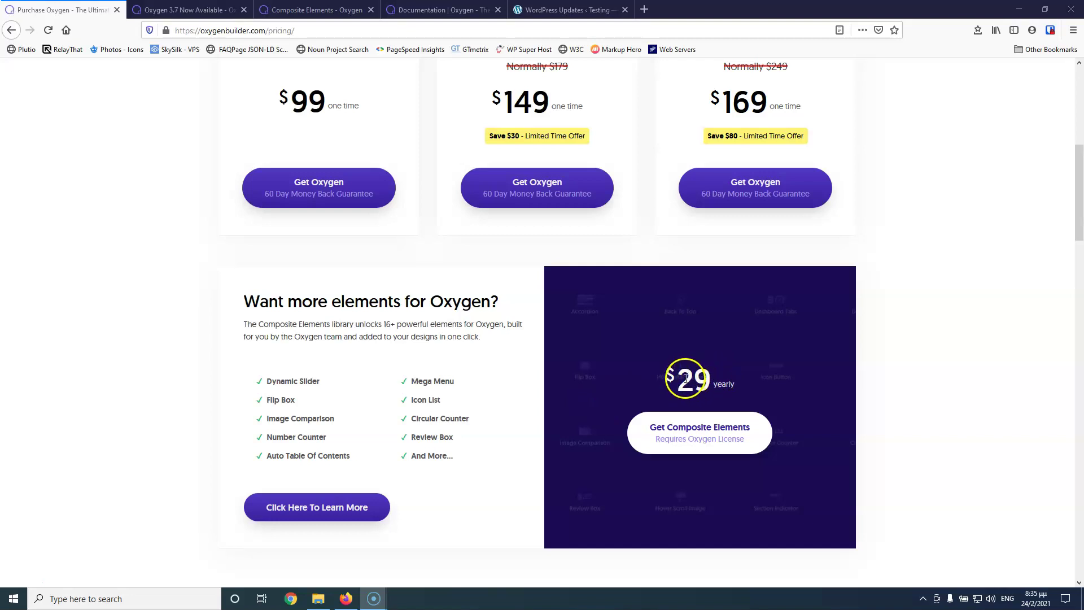
pyautogui.scroll(4, 696, 378)
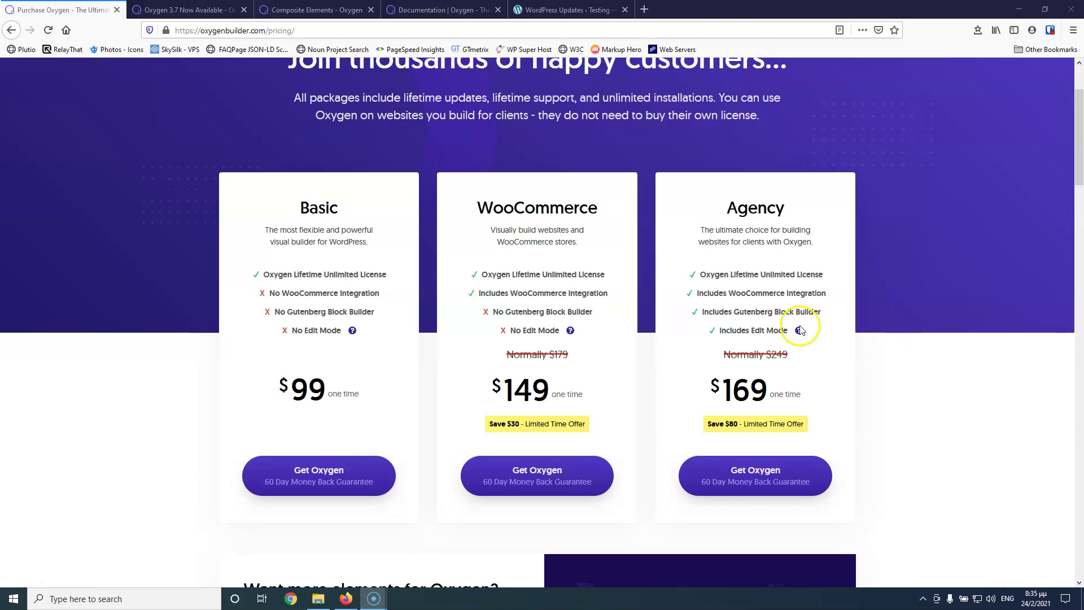
pyautogui.scroll(2, 569, 331)
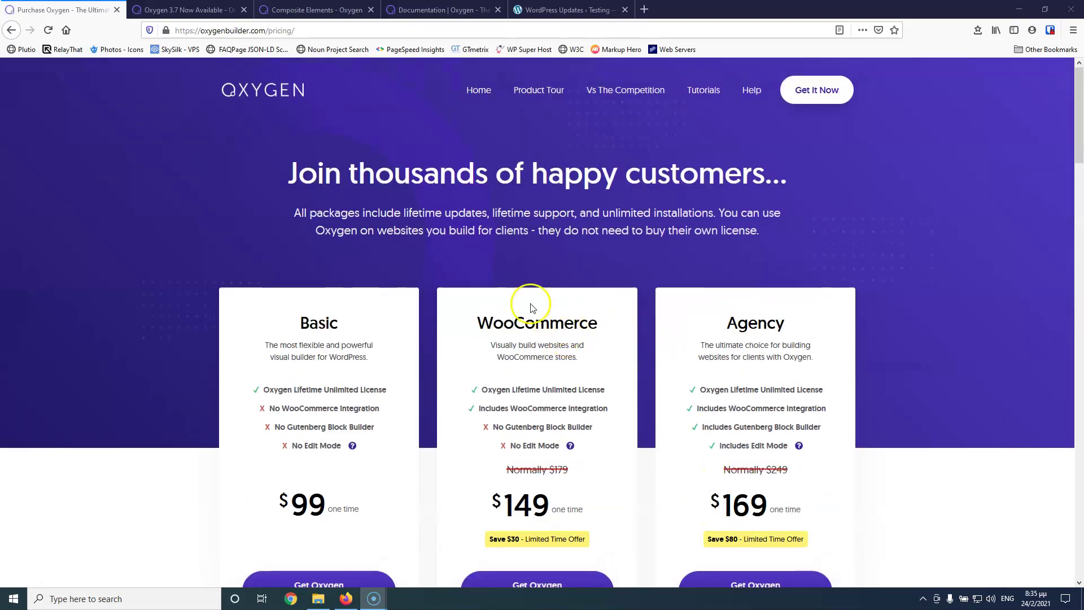
# Go to the Oxygen home page and scroll down to its footer's Blog links.
pyautogui.click(485, 91)
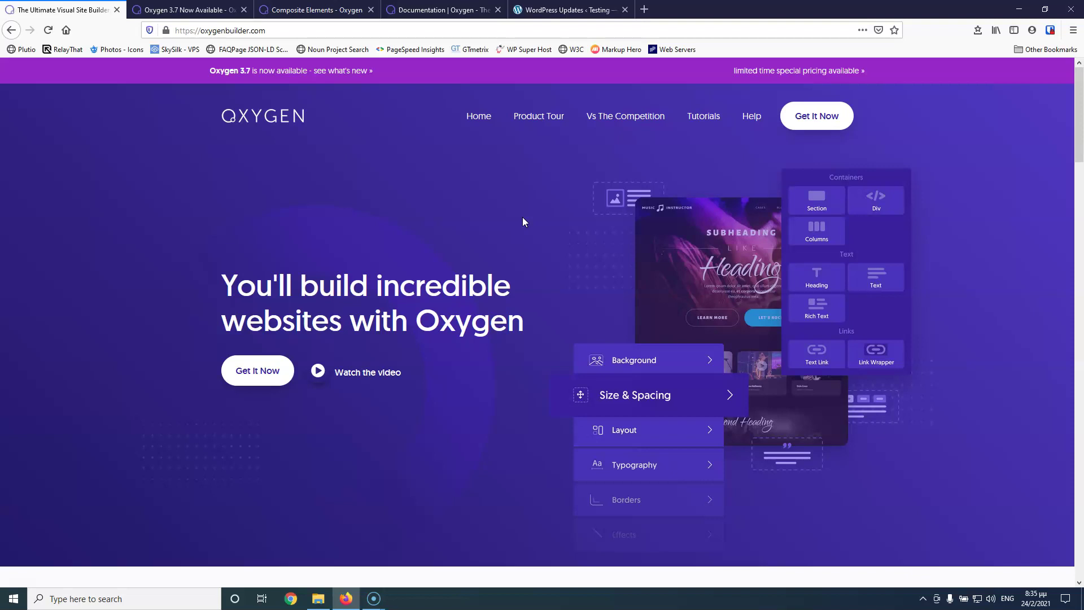
pyautogui.click(514, 170)
pyautogui.scroll(-3, 339, 277)
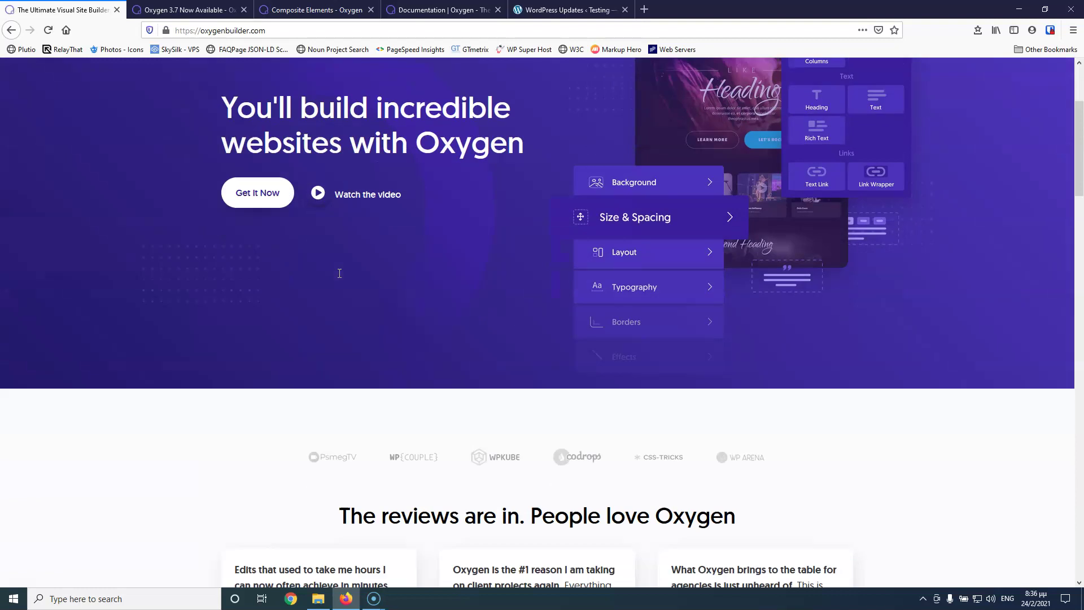
pyautogui.scroll(-7, 338, 275)
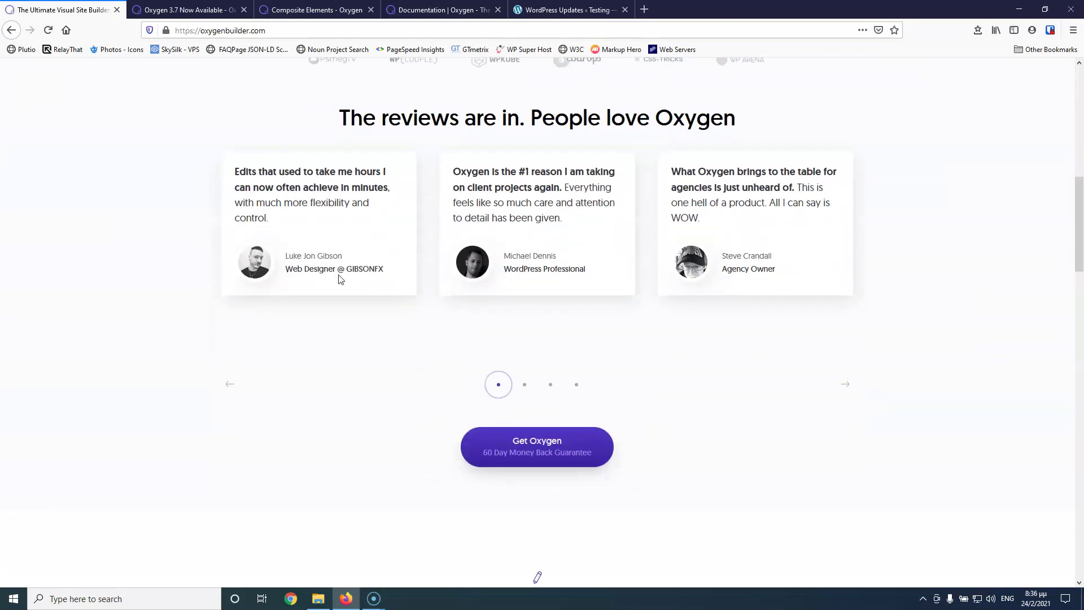
pyautogui.scroll(10, 339, 274)
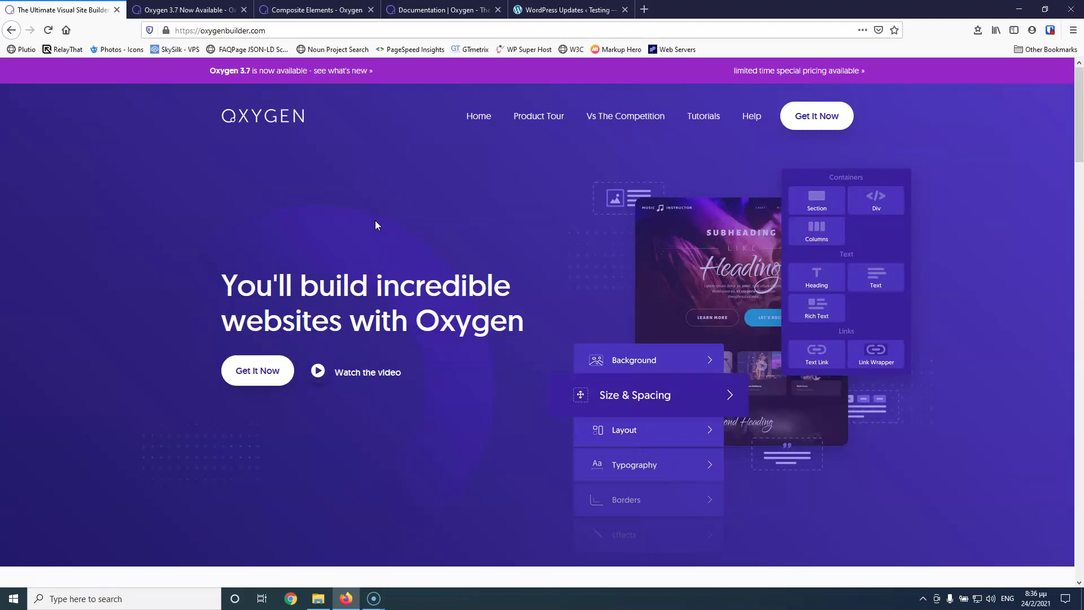
pyautogui.click(395, 74)
pyautogui.click(353, 274)
pyautogui.scroll(-15, 644, 343)
pyautogui.scroll(-8, 655, 361)
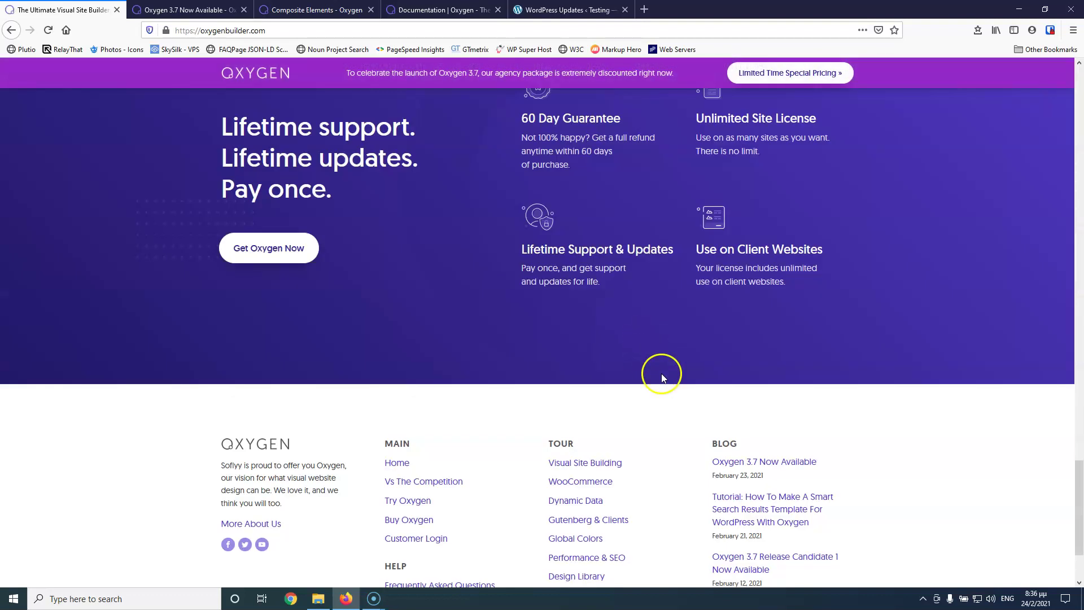
# Open the full blog article list and pick the 'Oxygen 3.7 Alpha 1 Now Available' post.
pyautogui.click(745, 486)
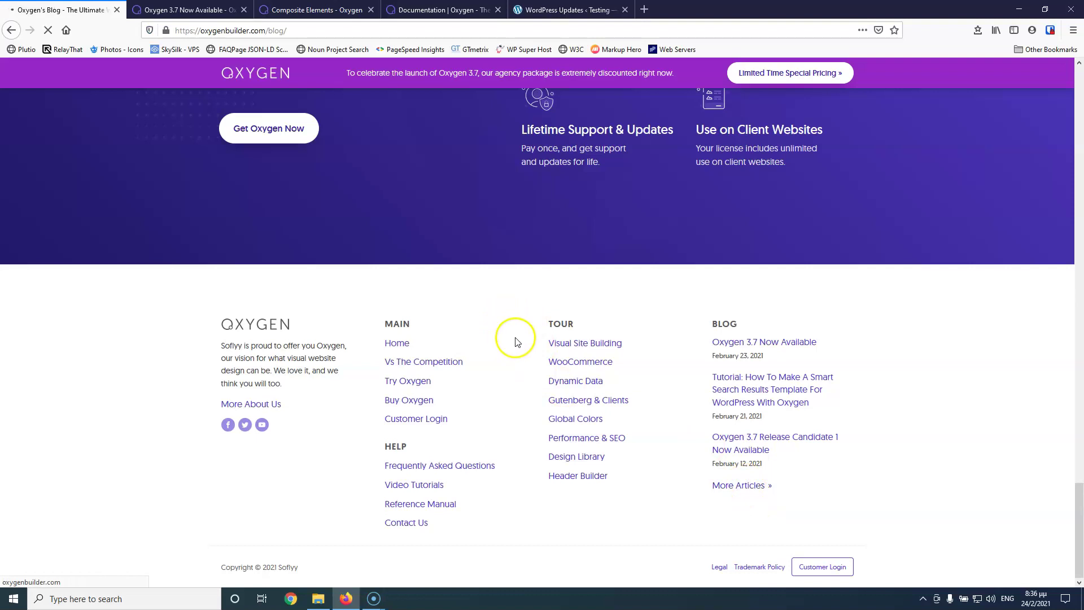
pyautogui.scroll(-9, 564, 339)
pyautogui.scroll(-13, 577, 343)
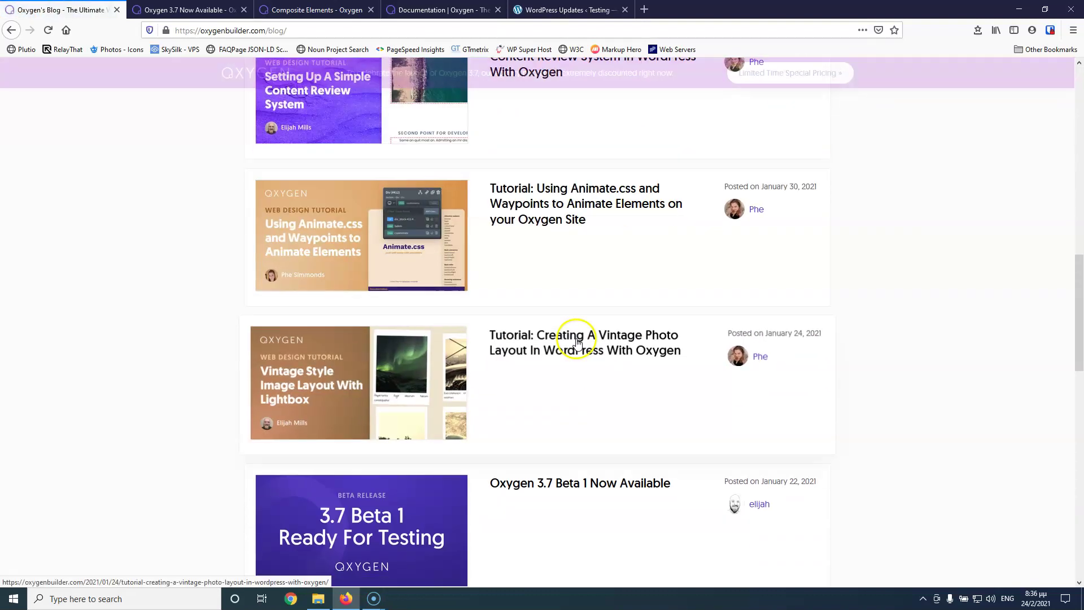
pyautogui.scroll(-2, 570, 320)
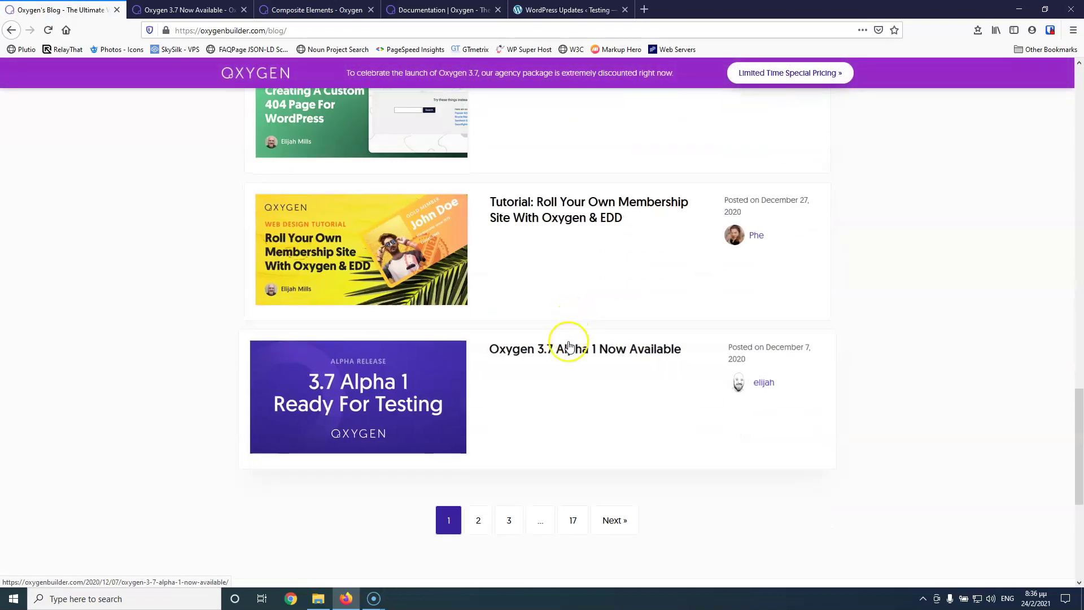
pyautogui.click(570, 353)
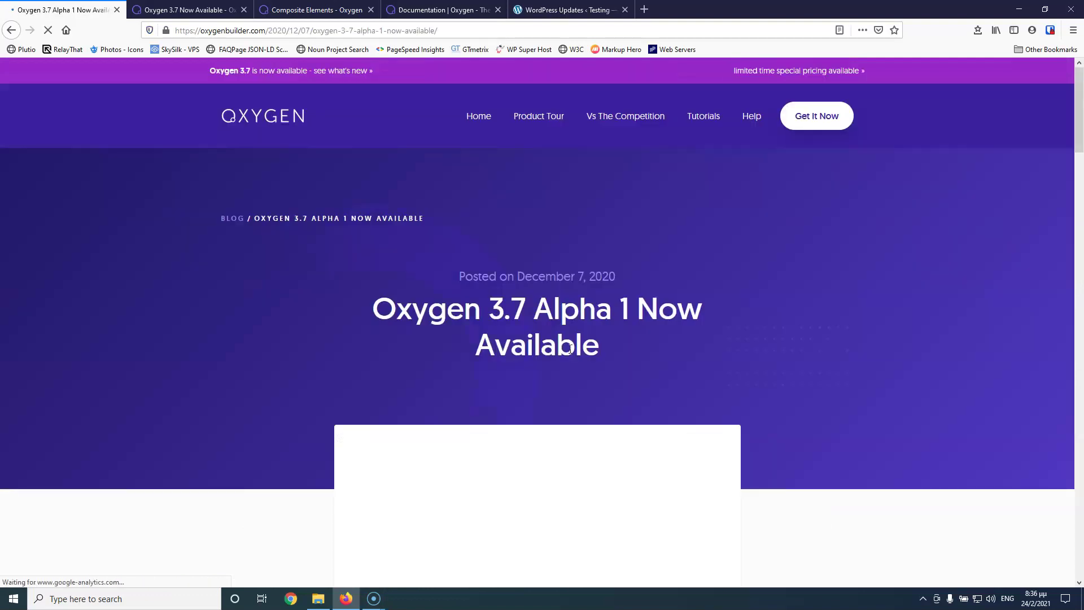
# Scroll down the post to its bold note about Composite Elements licensing.
pyautogui.scroll(-5, 642, 335)
pyautogui.scroll(-8, 791, 327)
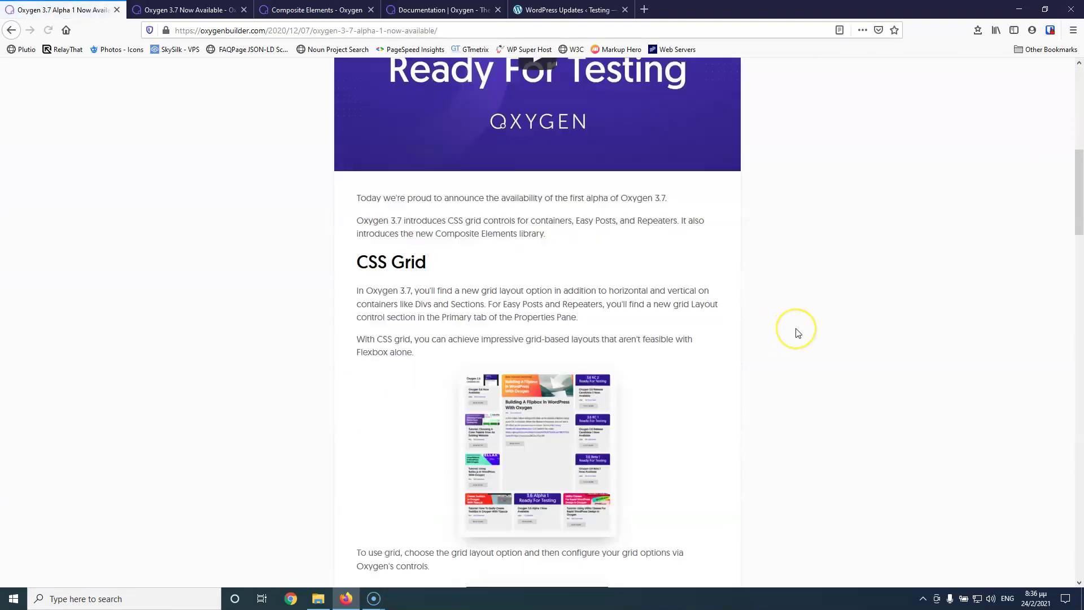
pyautogui.scroll(-3, 797, 333)
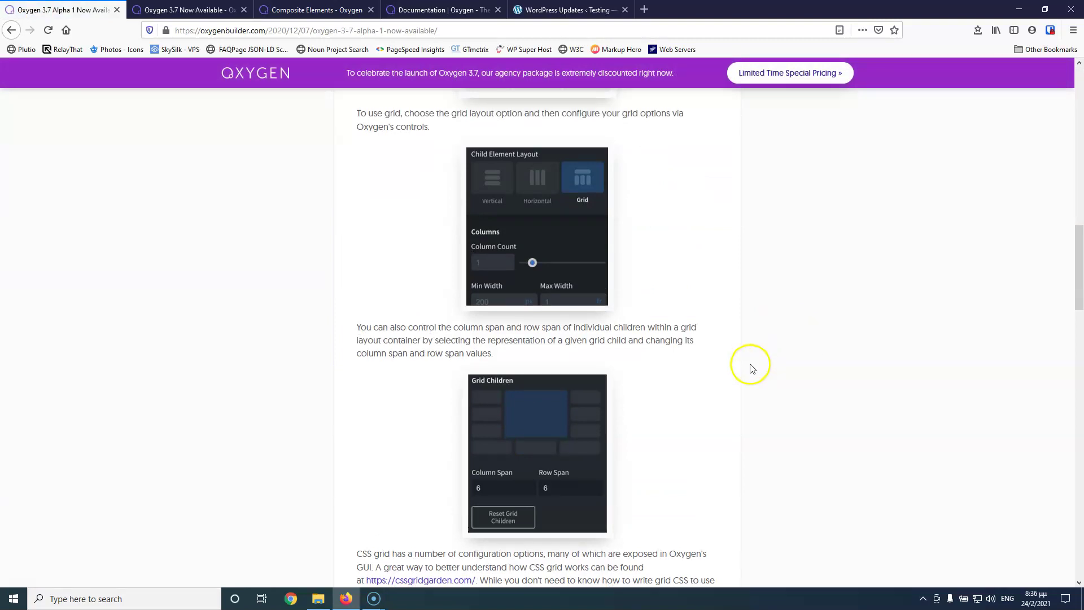
pyautogui.scroll(-7, 741, 386)
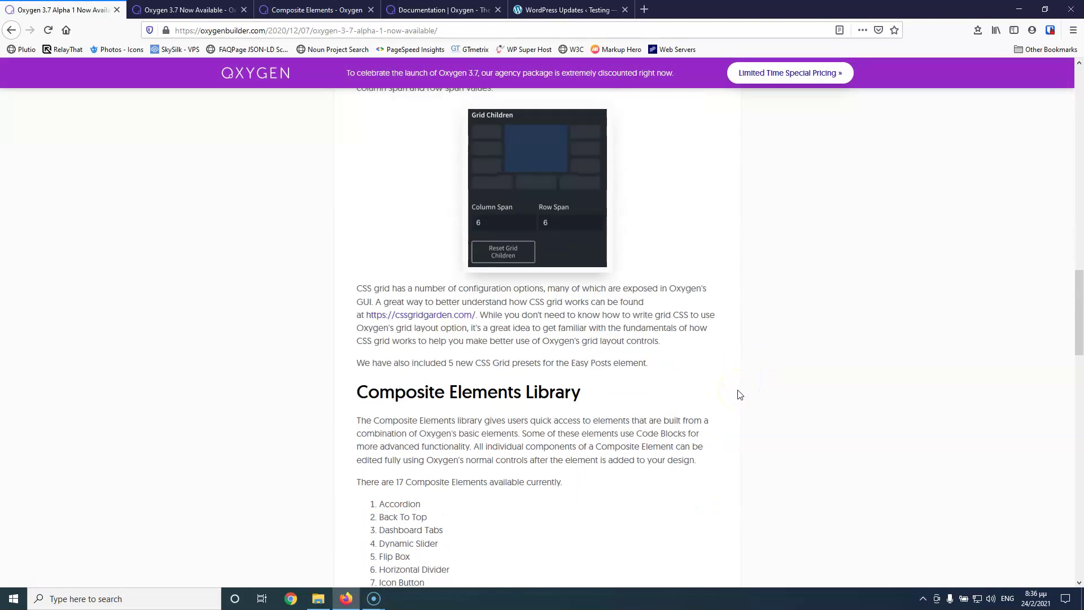
pyautogui.scroll(3, 740, 393)
pyautogui.scroll(-11, 740, 393)
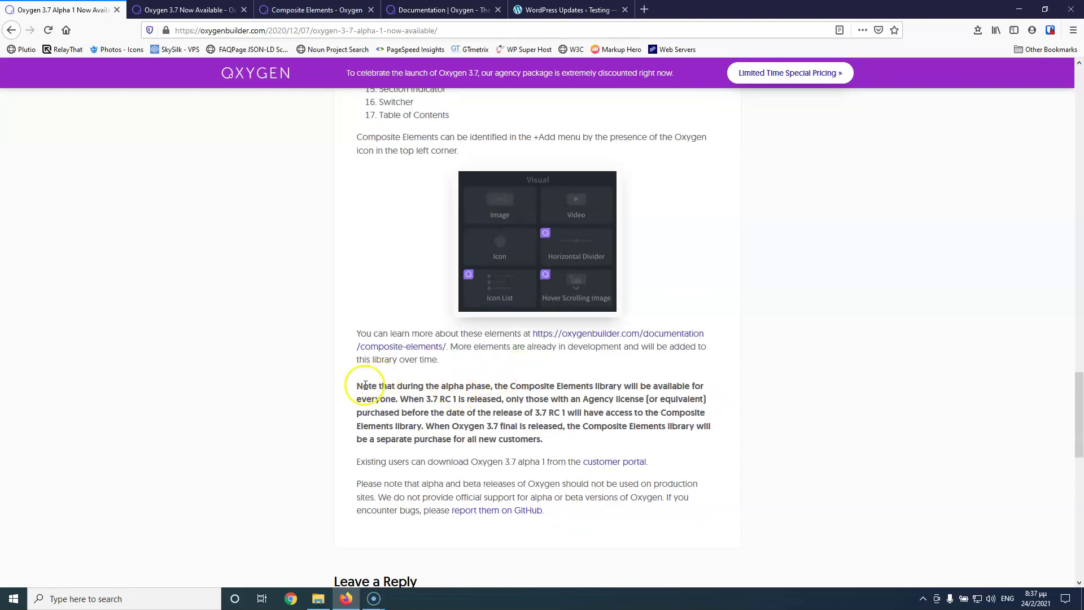
# Highlight the licensing note's '3.7', 'RC' and 'or equivalent' wording after Agency license.
pyautogui.click(357, 385)
pyautogui.moveTo(357, 385); pyautogui.dragTo(552, 429)
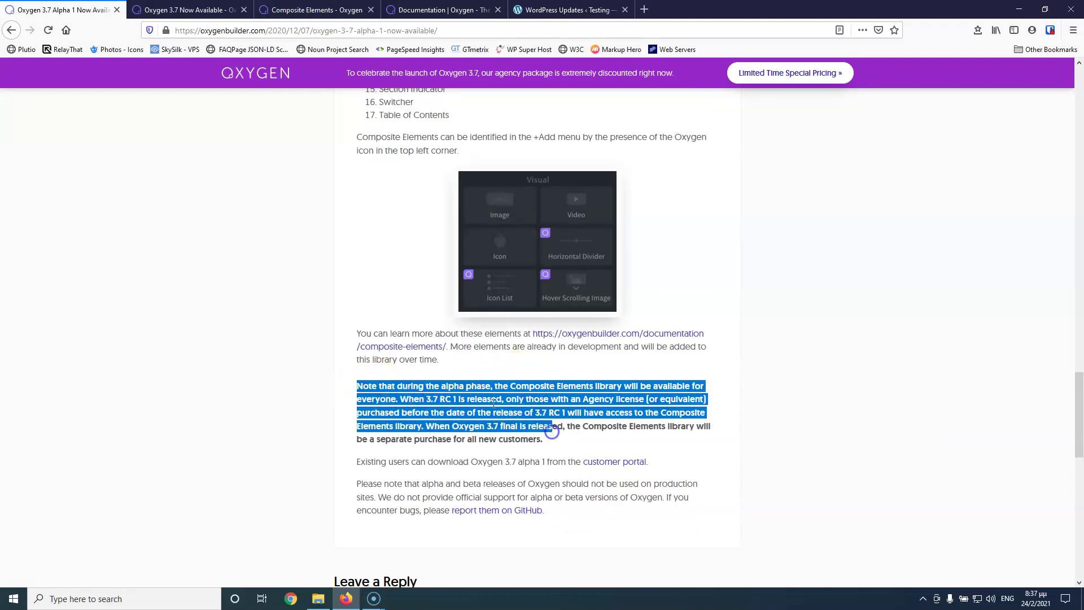
pyautogui.click(450, 398)
pyautogui.moveTo(426, 399); pyautogui.dragTo(456, 399)
pyautogui.click(476, 400)
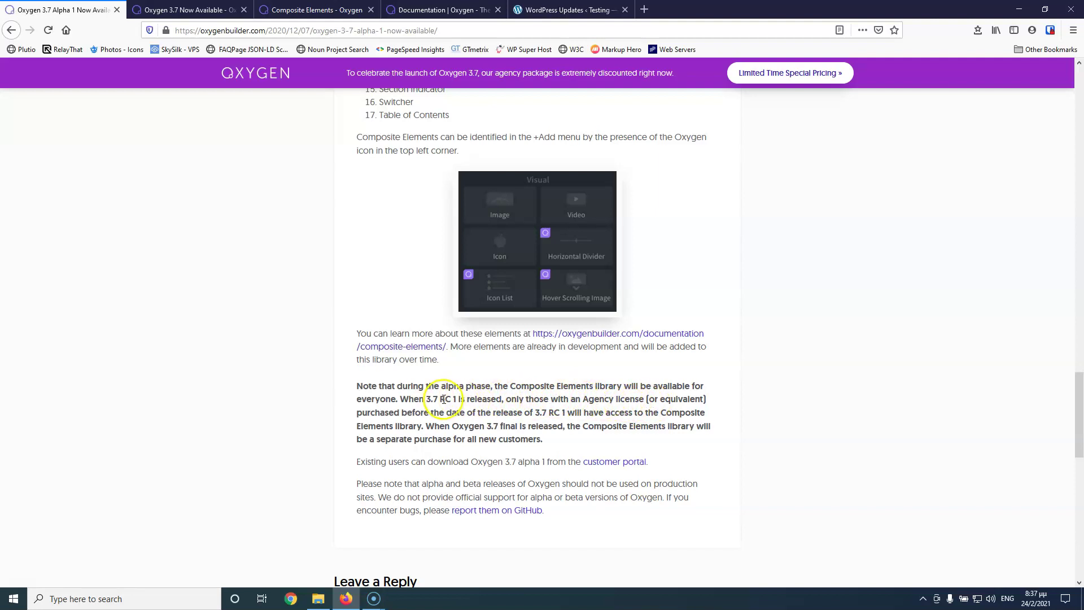
pyautogui.moveTo(437, 399); pyautogui.dragTo(448, 398)
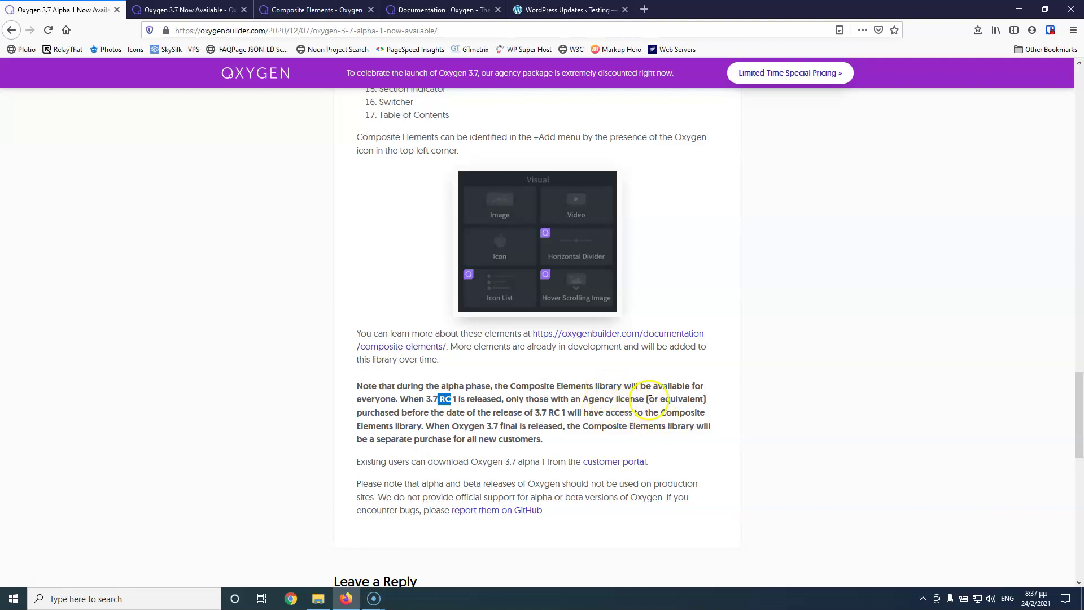
pyautogui.moveTo(647, 399); pyautogui.dragTo(705, 400)
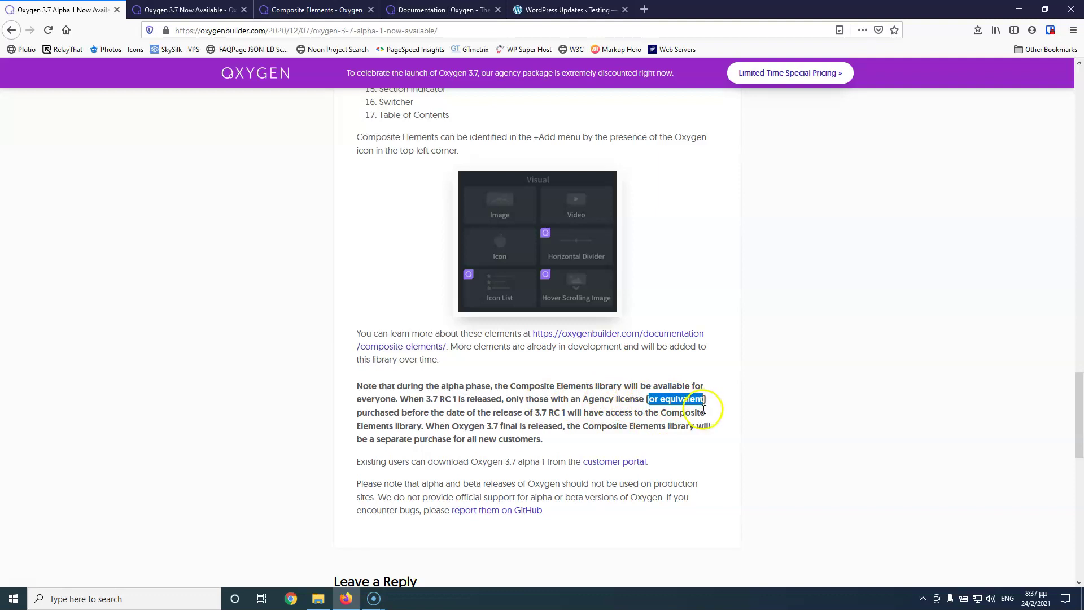
# Scroll through the rest of the post and back up toward the top.
pyautogui.scroll(20, 697, 406)
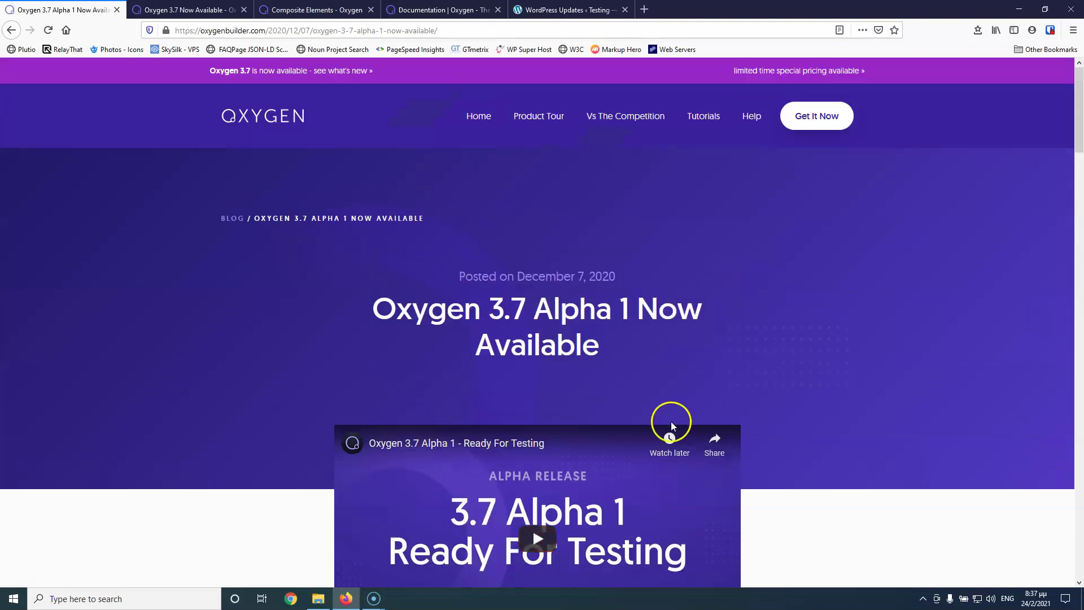
pyautogui.scroll(-3, 666, 418)
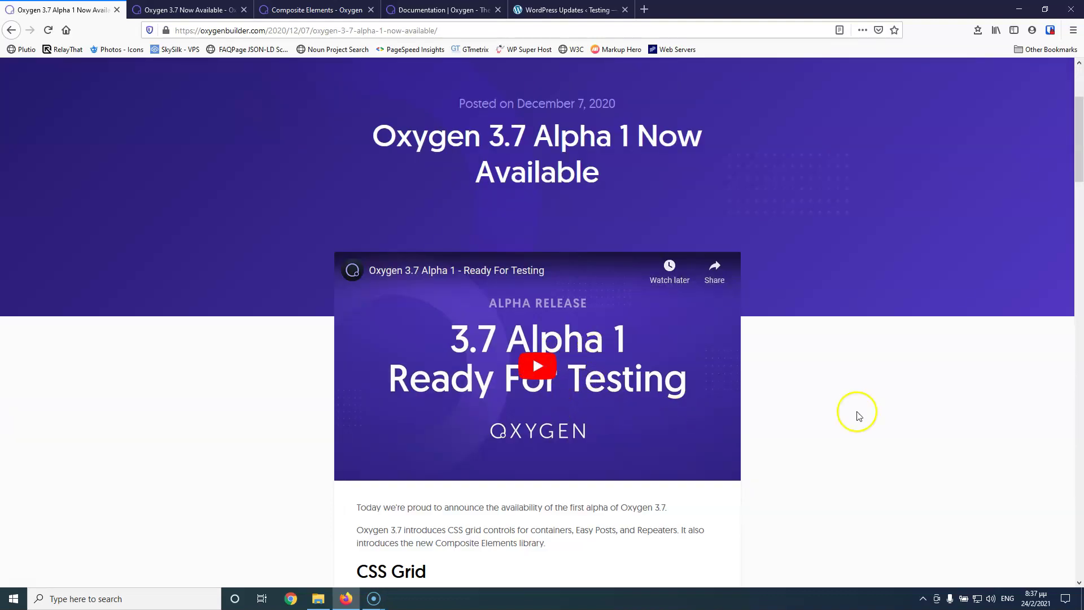
pyautogui.scroll(-2, 873, 419)
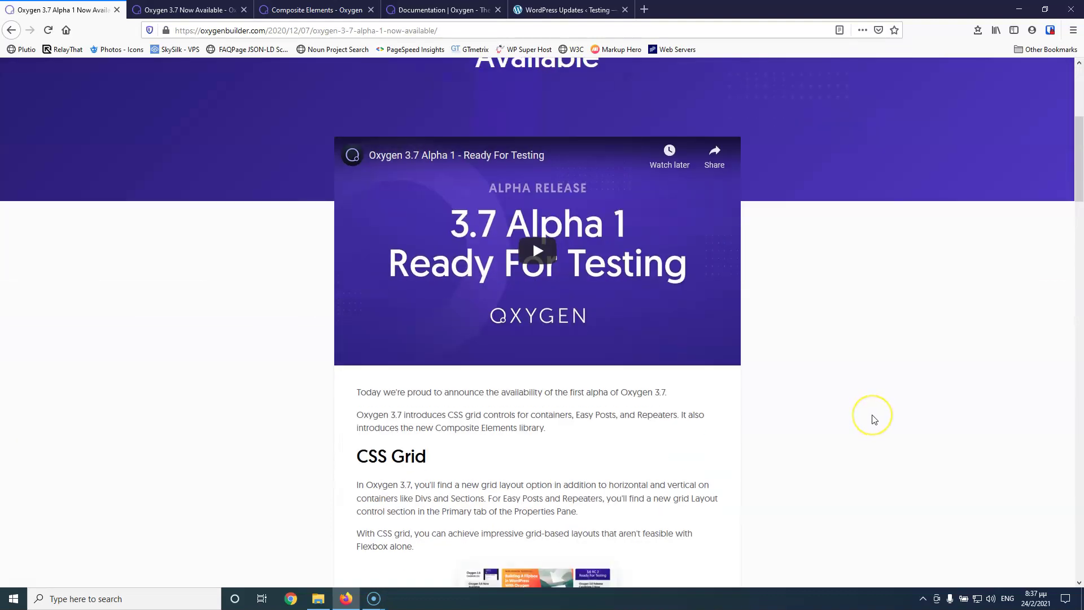
pyautogui.scroll(-2, 874, 417)
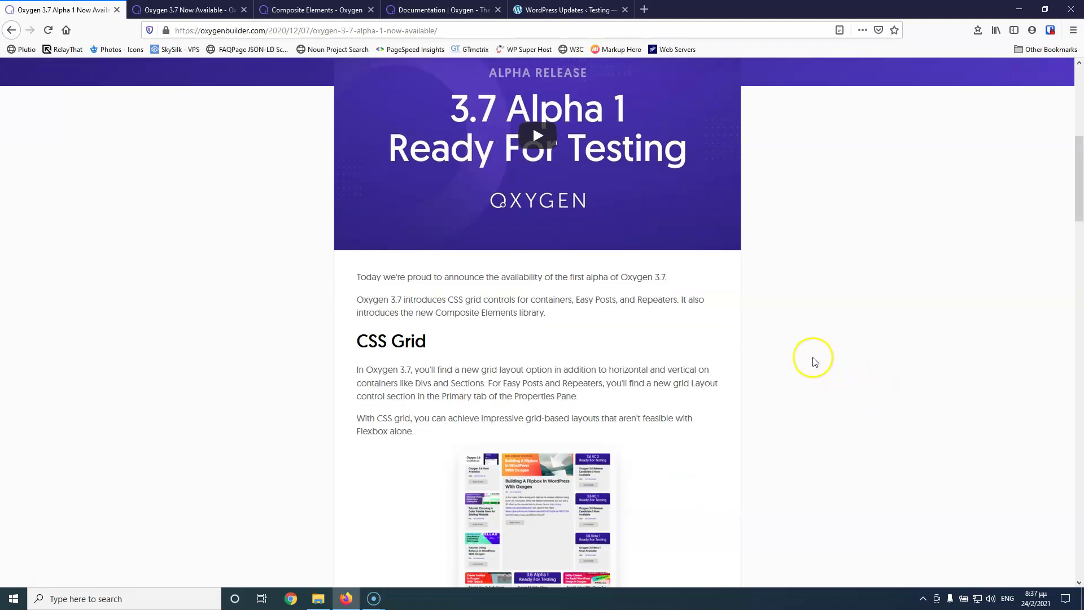
pyautogui.scroll(5, 570, 311)
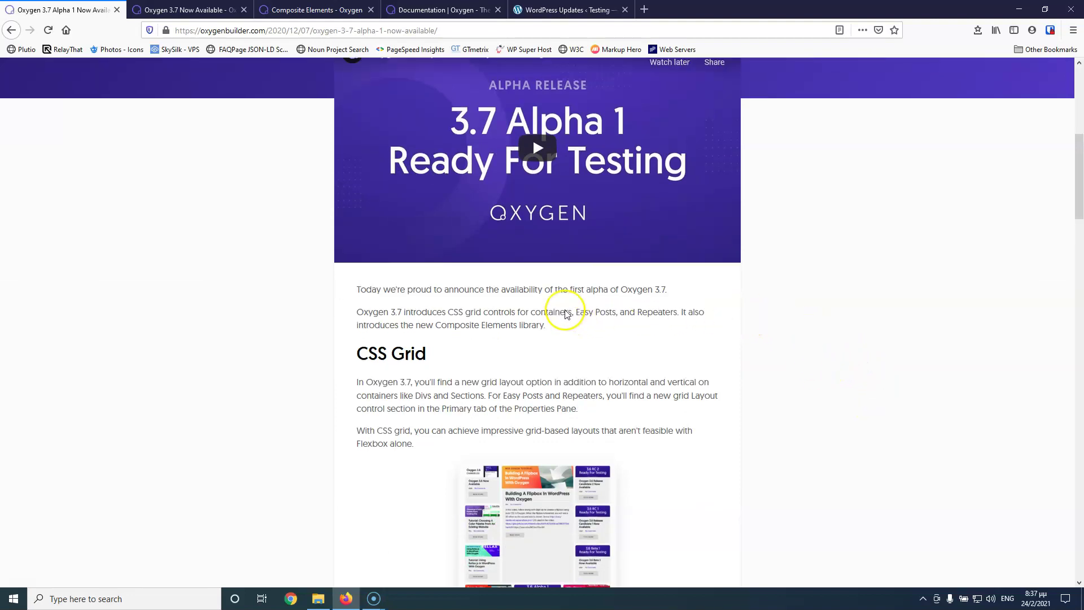
pyautogui.scroll(2, 513, 247)
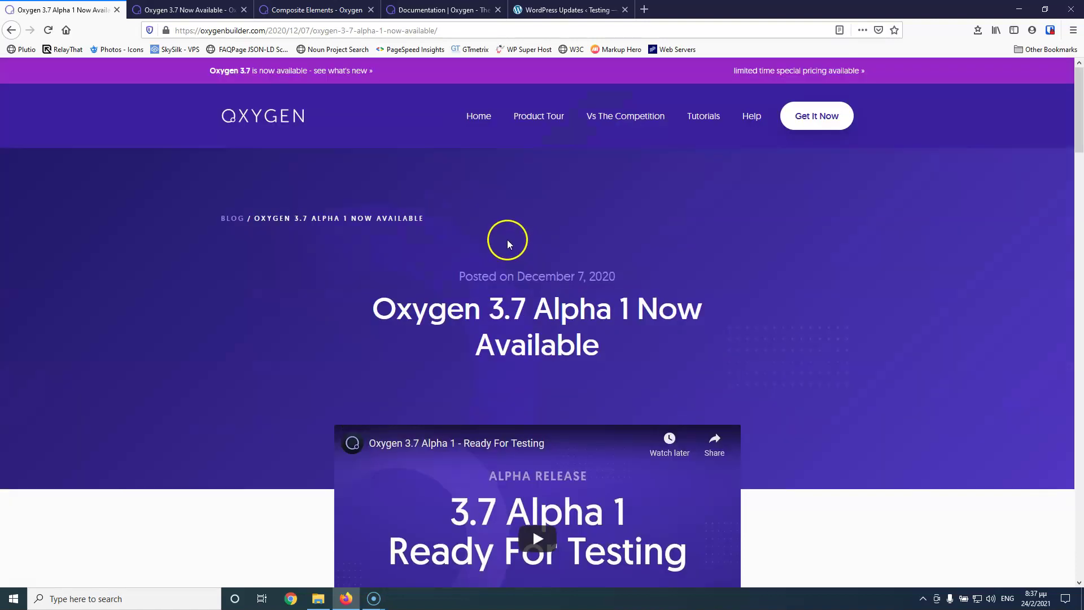
# Return to the Oxygen homepage through the site navigation's Home link.
pyautogui.click(478, 117)
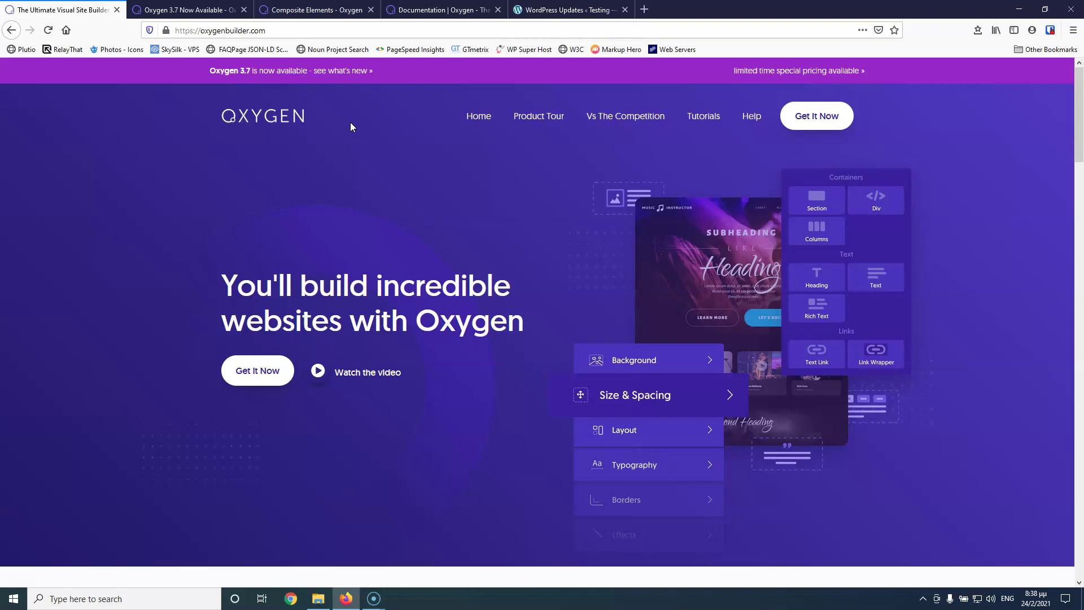
# Switch to the WordPress admin and check the Oxygen Templates list, which is empty.
pyautogui.click(295, 10)
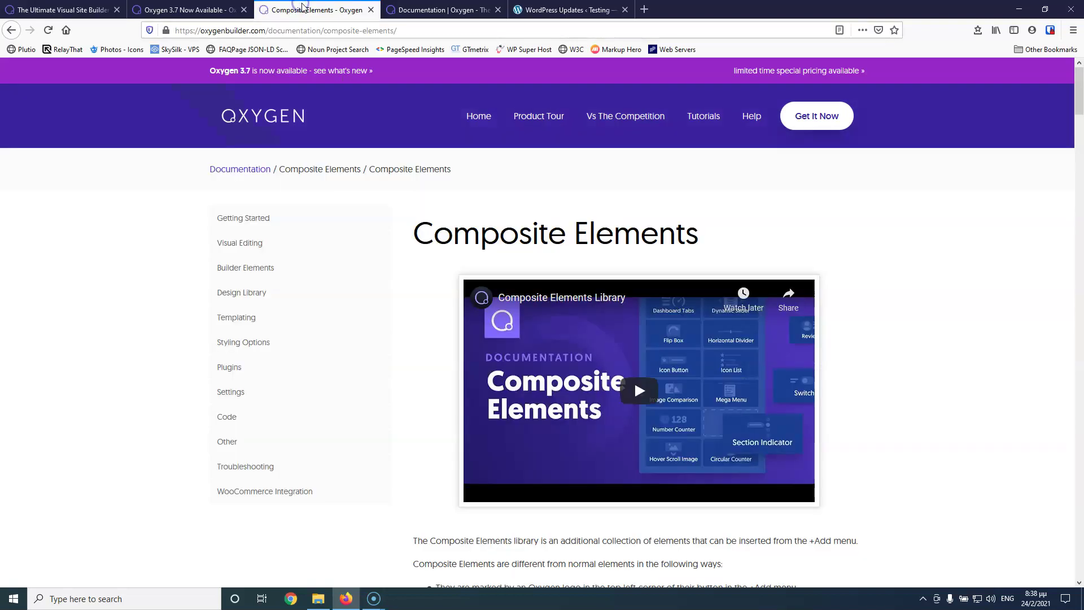
pyautogui.click(567, 10)
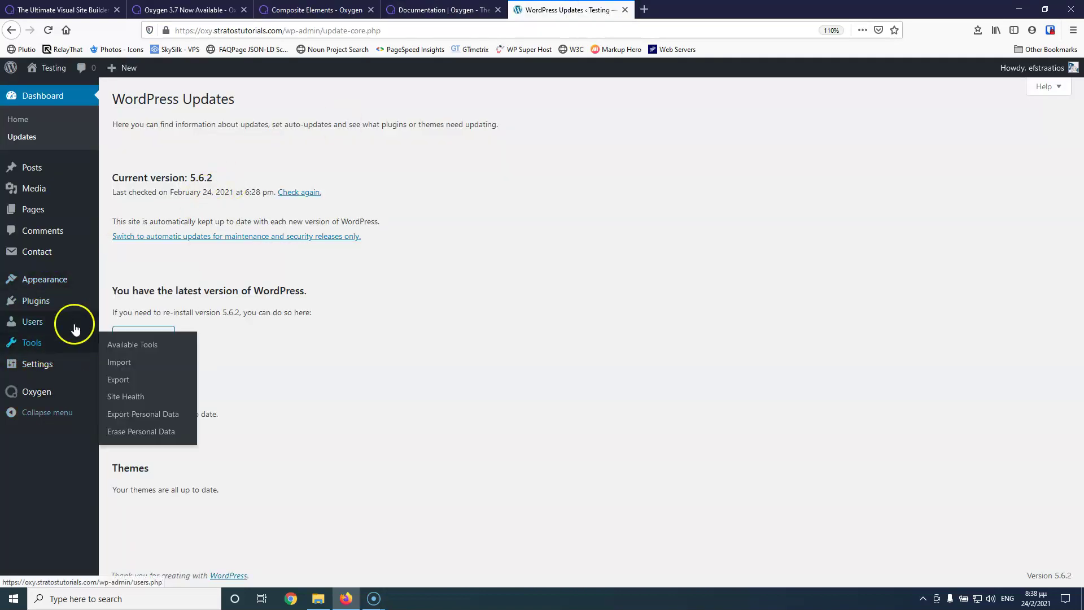
pyautogui.moveTo(41, 397)
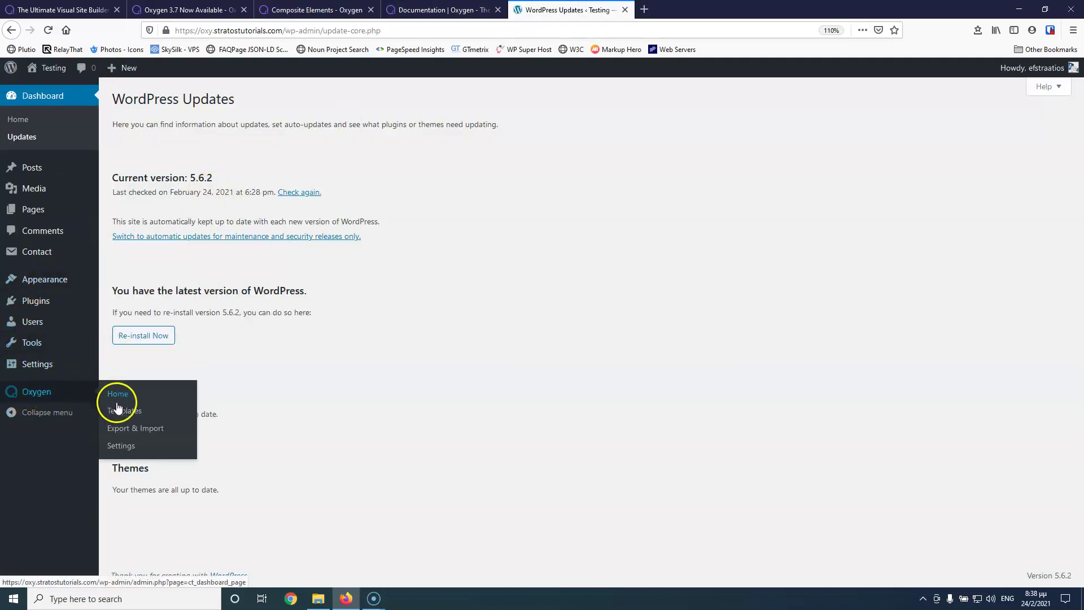
pyautogui.click(128, 418)
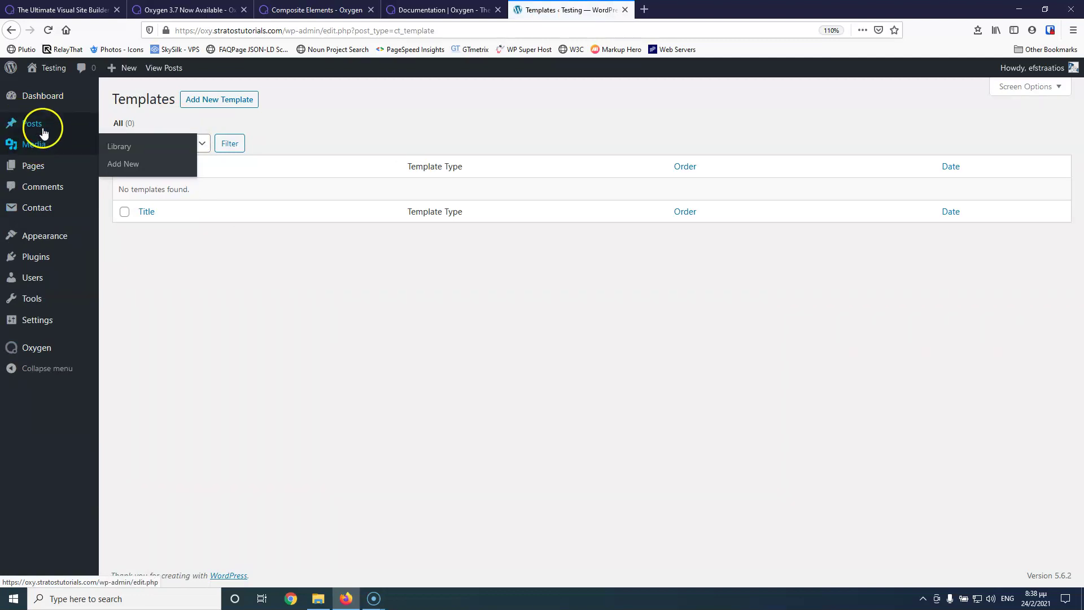
# Open Pages > Add New in a background tab and switch to it.
pyautogui.moveTo(50, 173)
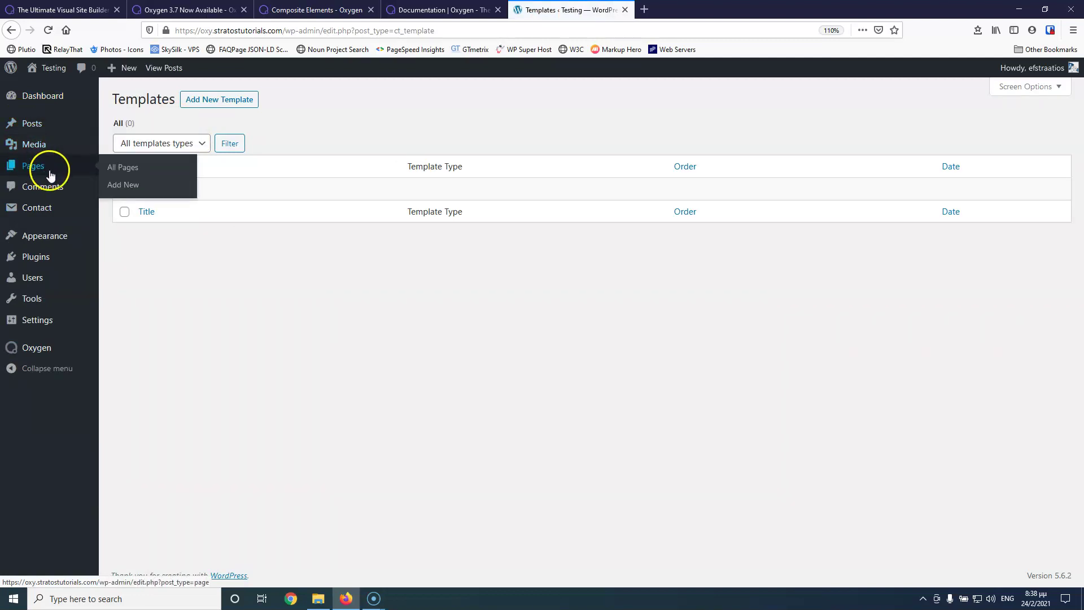
pyautogui.middleClick(122, 186)
pyautogui.hotkey('ctrl', 'Tab')
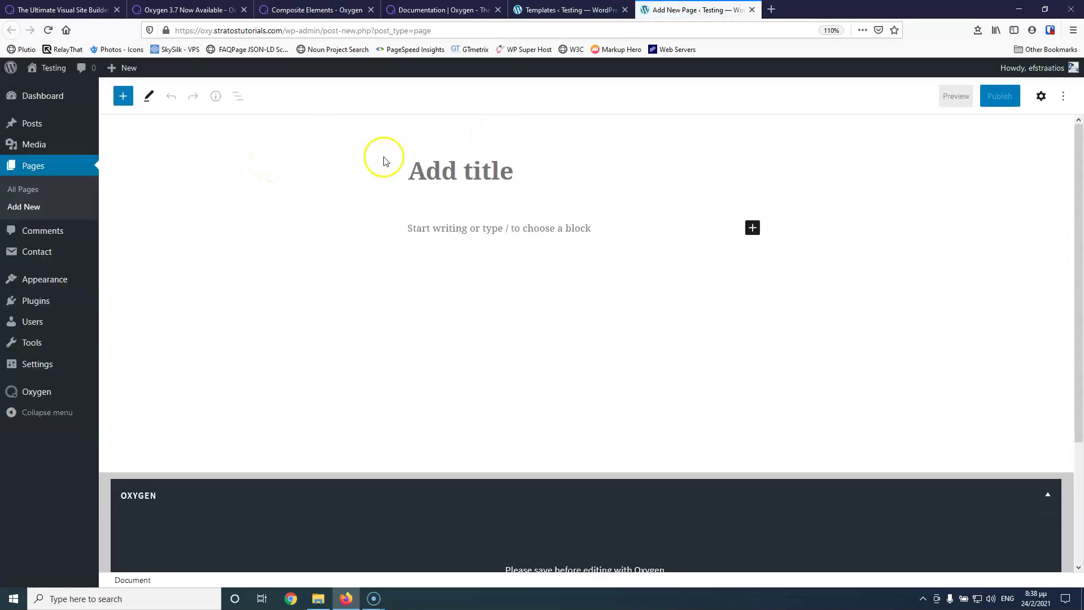
# Title the new page 'test 1', publish it, and open it with Oxygen.
pyautogui.write('t')
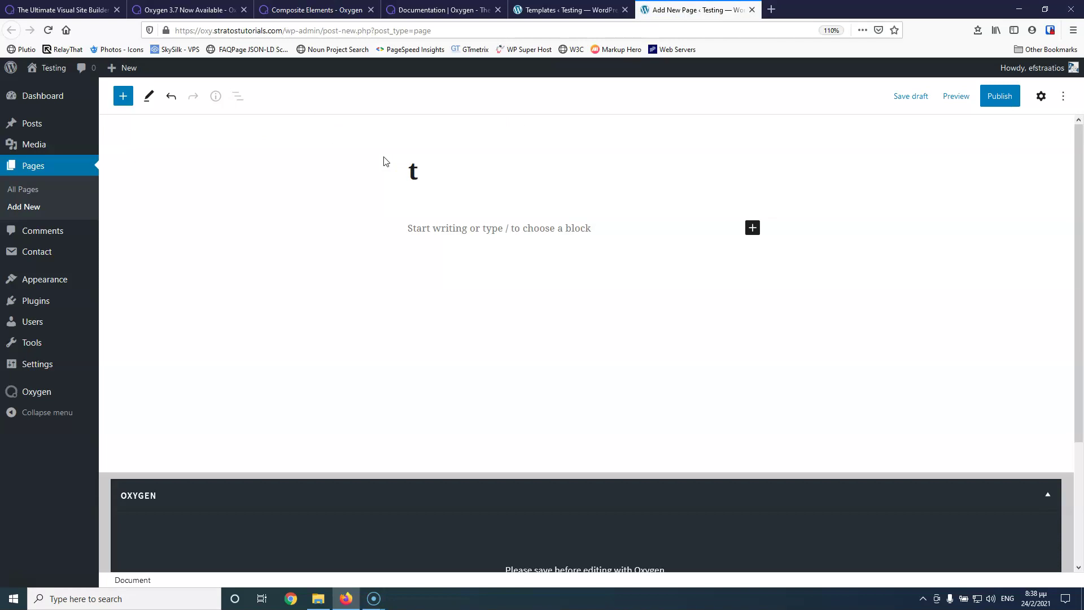
pyautogui.write('est 1')
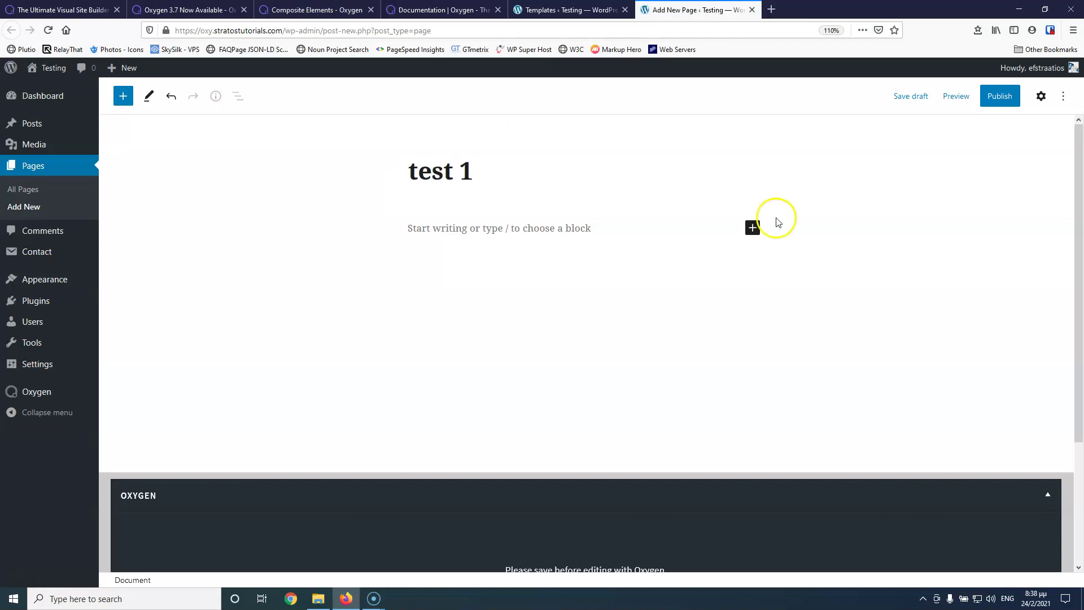
pyautogui.click(999, 96)
pyautogui.click(958, 96)
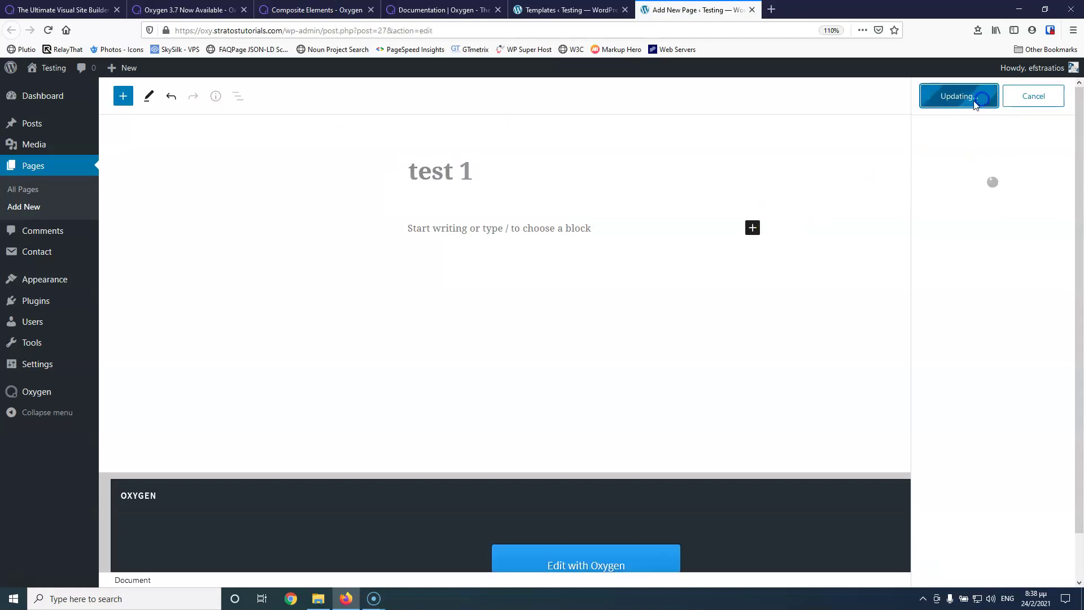
pyautogui.click(588, 565)
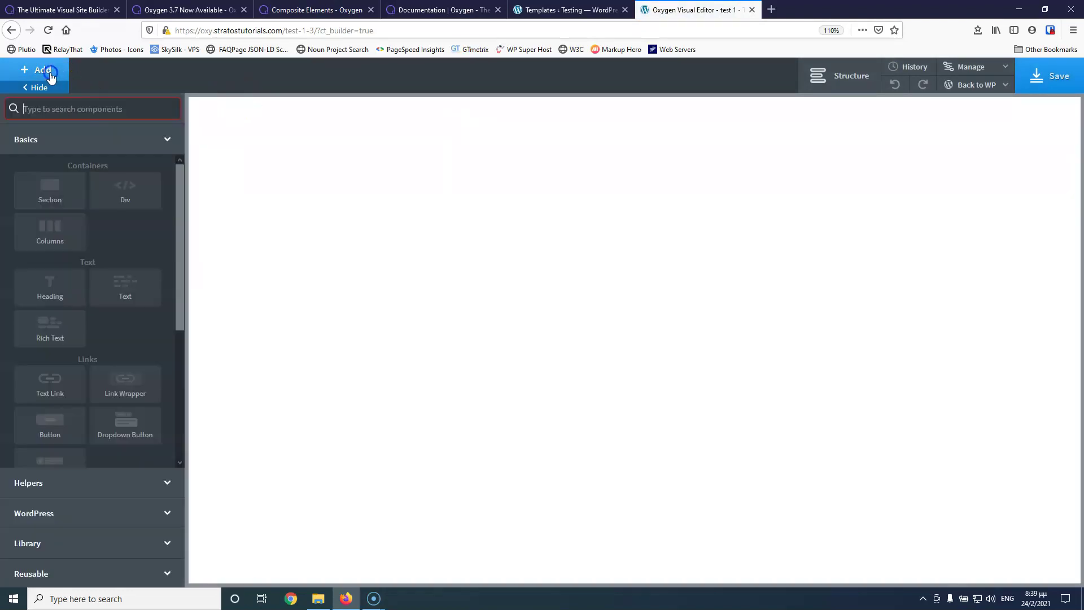
# Browse Library > Design Sets > Atomic > Sections & Elements to the Blog components.
pyautogui.scroll(-5, 62, 395)
pyautogui.click(54, 556)
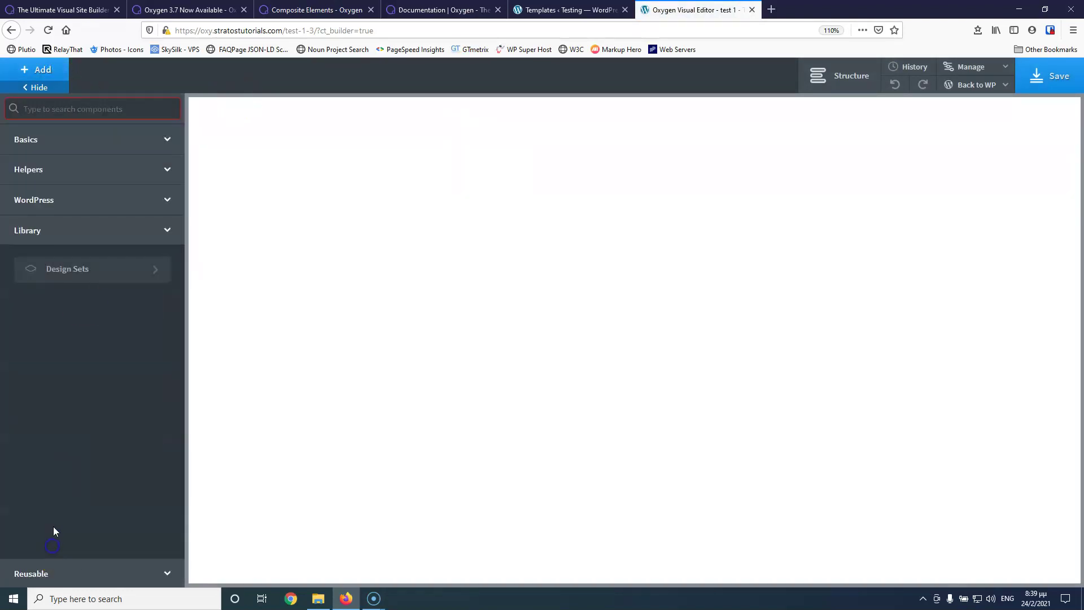
pyautogui.click(90, 273)
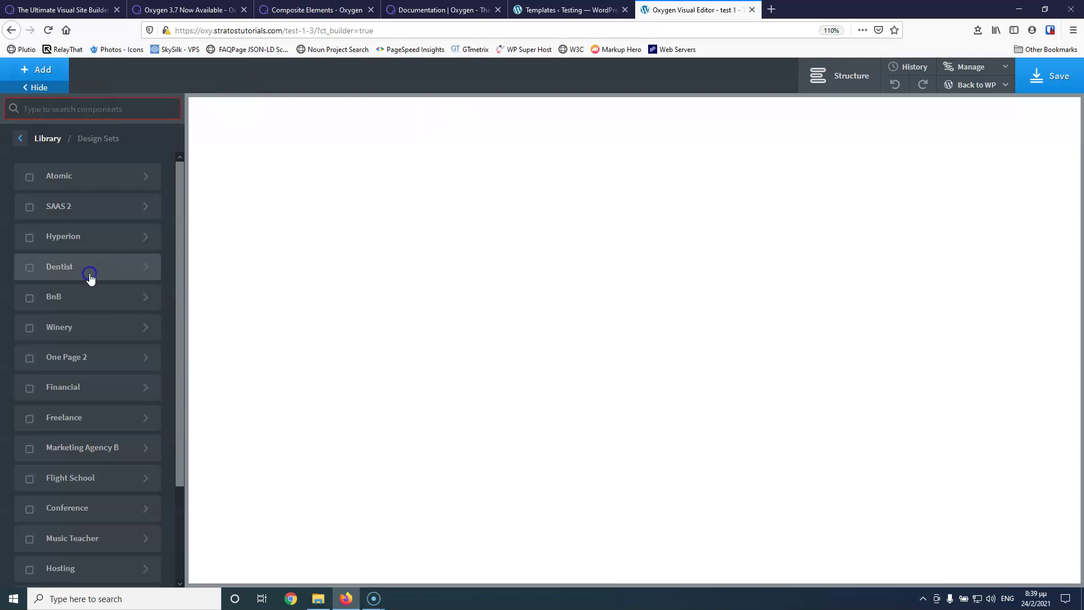
pyautogui.click(87, 384)
pyautogui.click(109, 221)
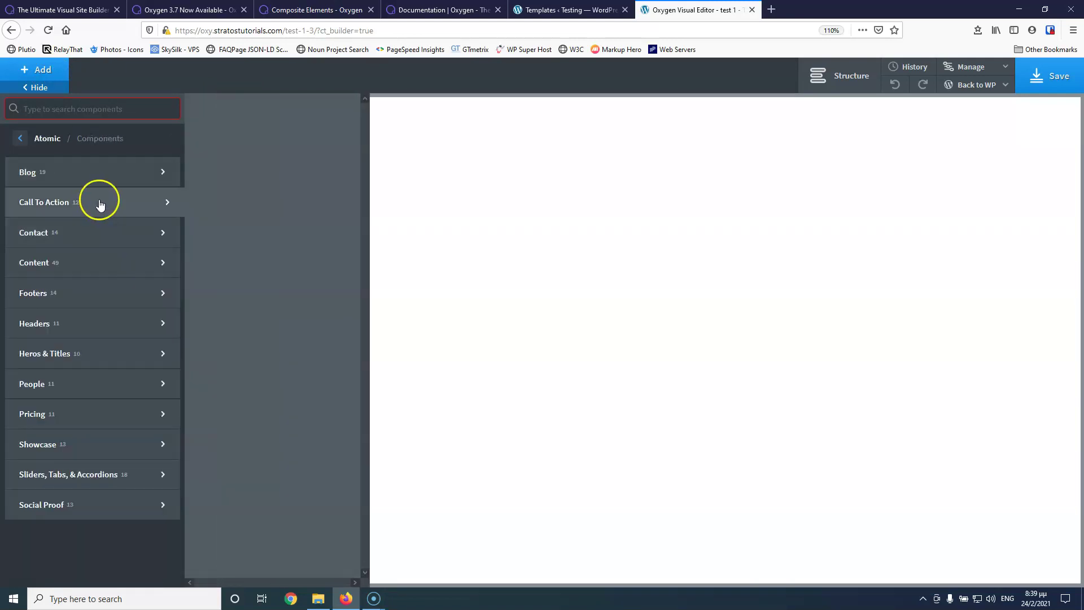
pyautogui.moveTo(99, 182)
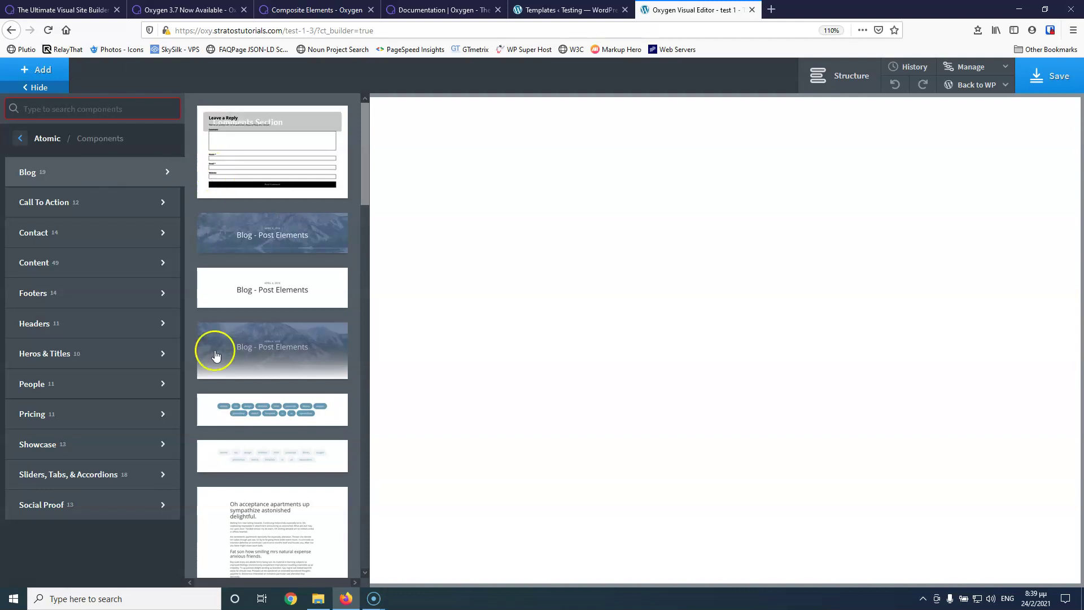
pyautogui.scroll(-6, 230, 416)
pyautogui.scroll(10, 234, 416)
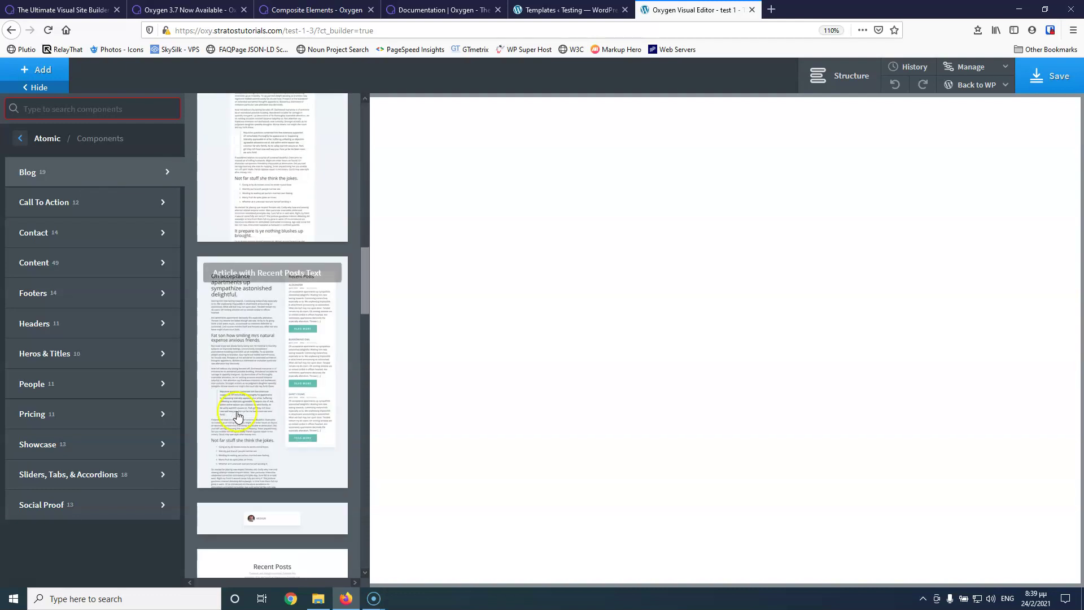
pyautogui.click(271, 369)
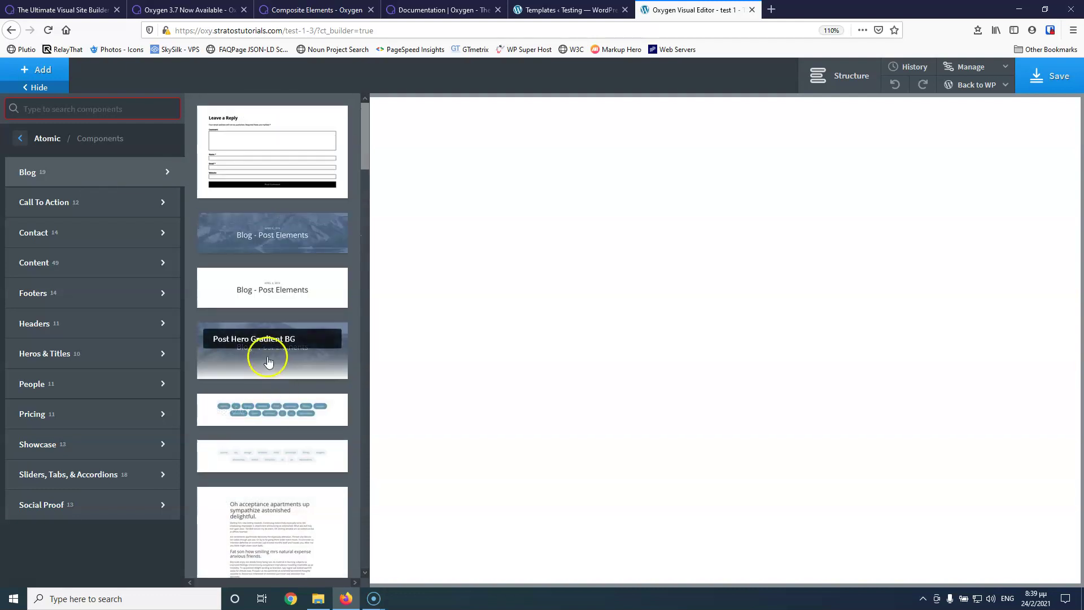
# Back out to the main component categories and close the Add panel.
pyautogui.click(20, 139)
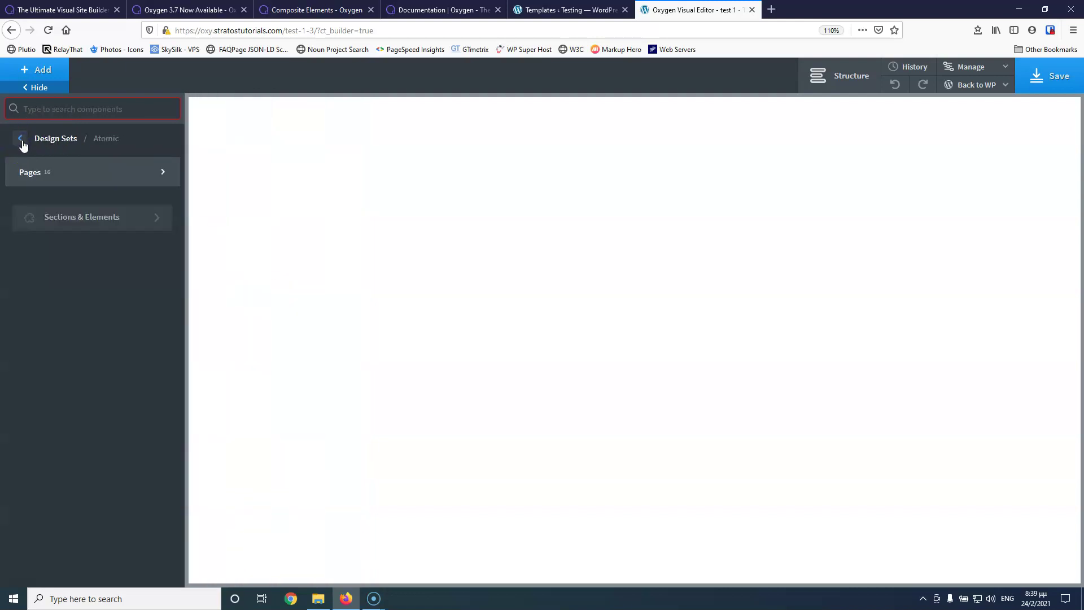
pyautogui.click(20, 139)
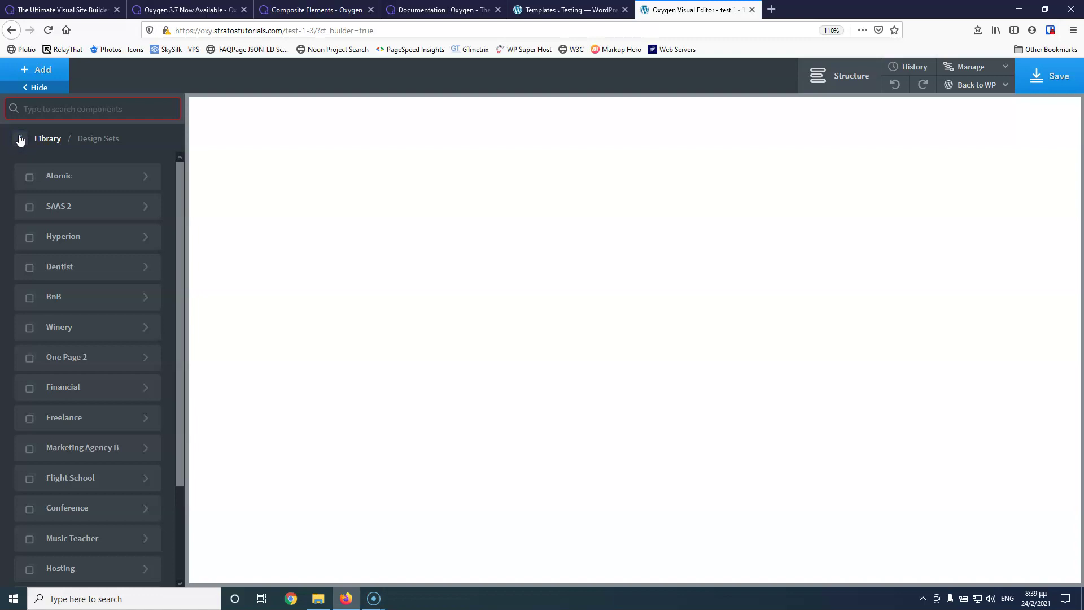
pyautogui.click(21, 138)
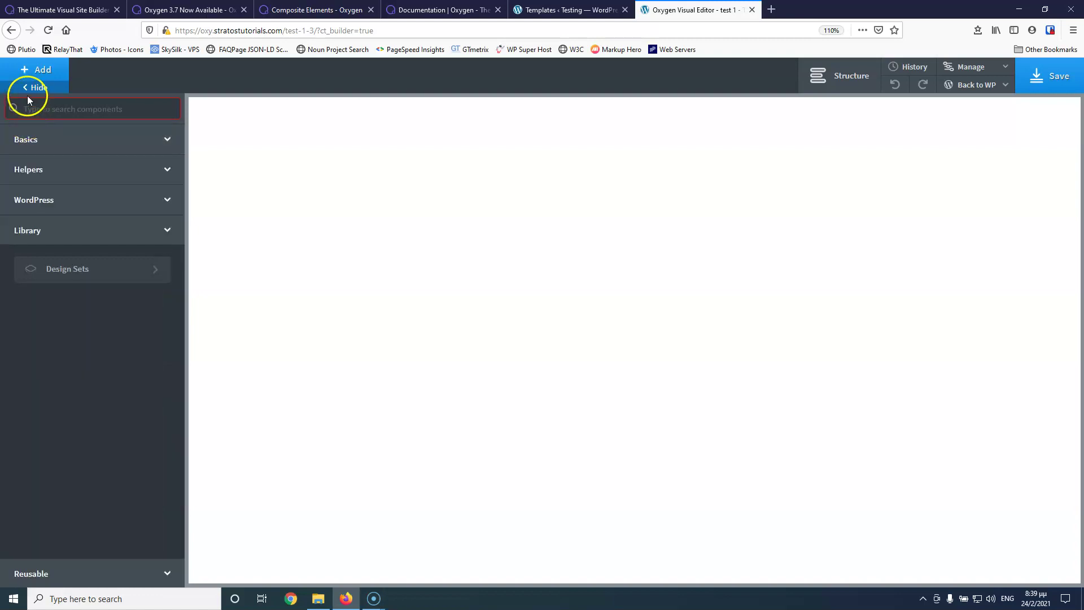
pyautogui.click(32, 72)
# Reopen the Add panel, expand Basics and scroll to the Links section's Dropdown Button.
pyautogui.click(33, 74)
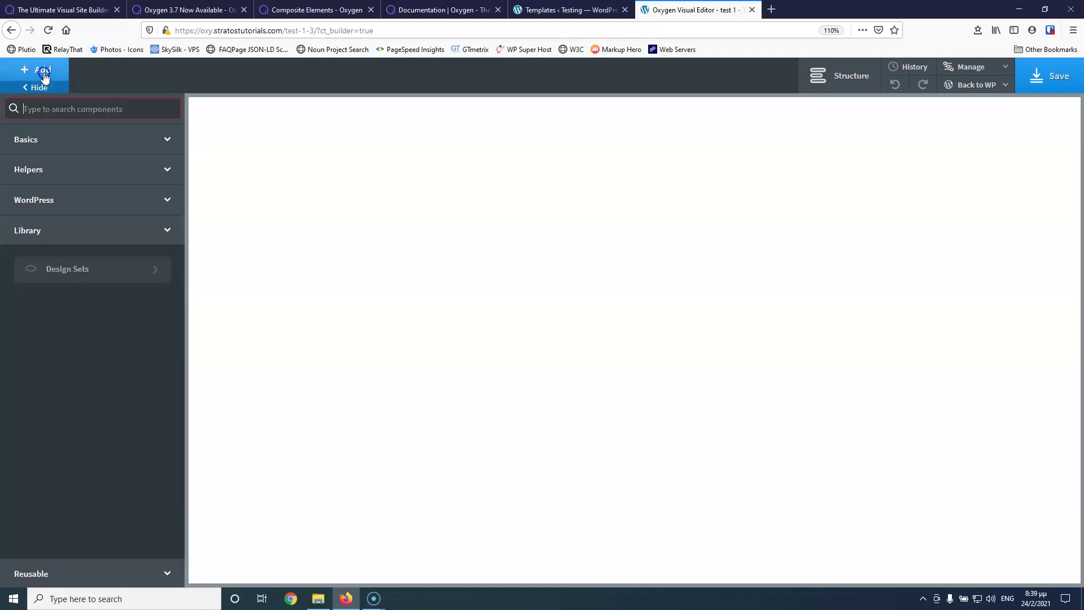
pyautogui.click(89, 146)
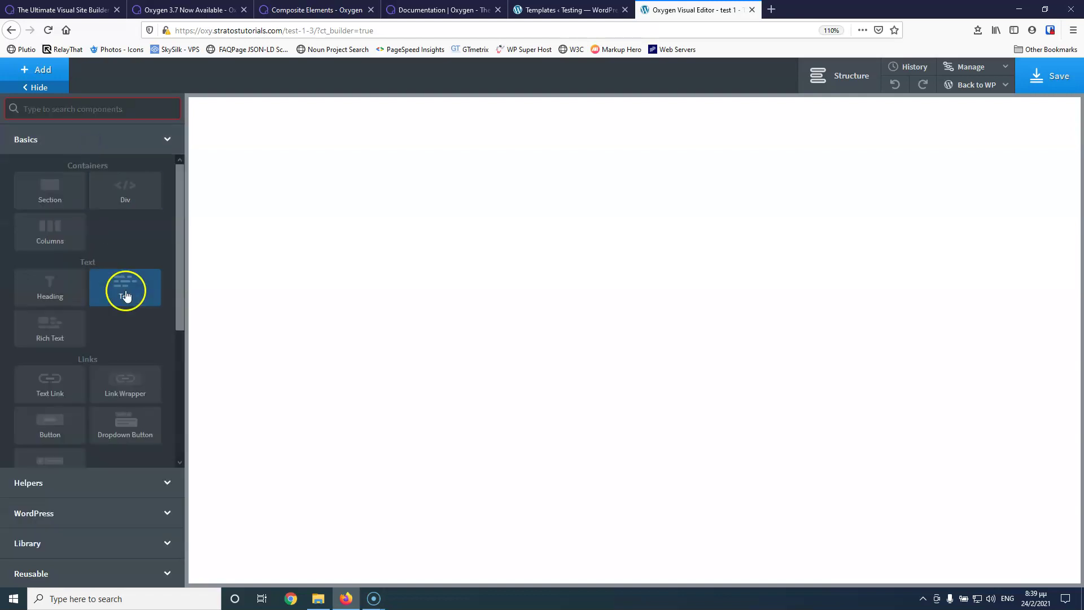
pyautogui.scroll(-4, 125, 290)
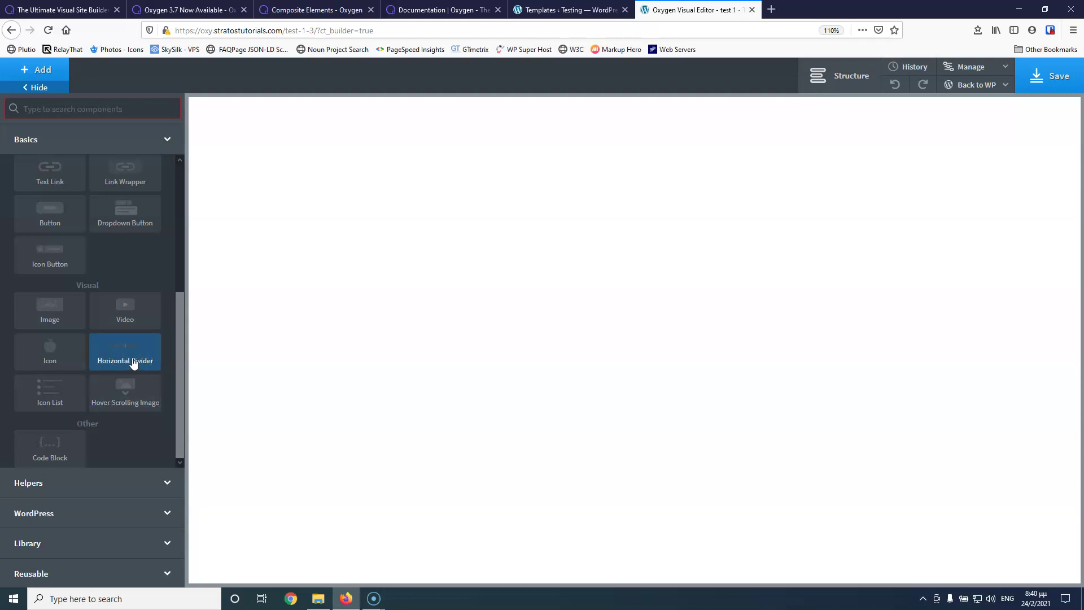
pyautogui.scroll(5, 123, 404)
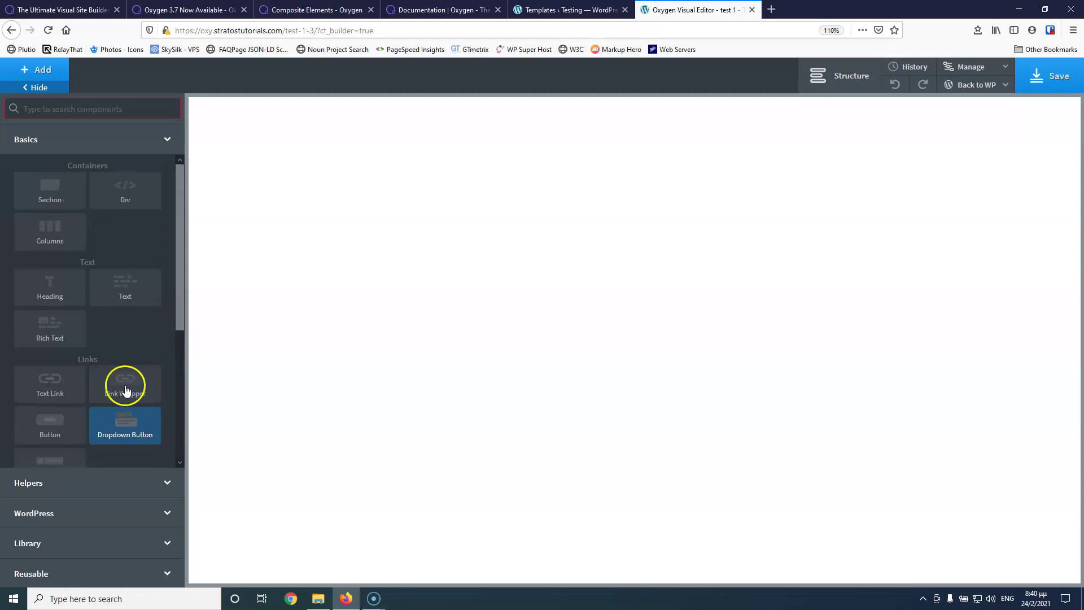
pyautogui.scroll(-5, 119, 362)
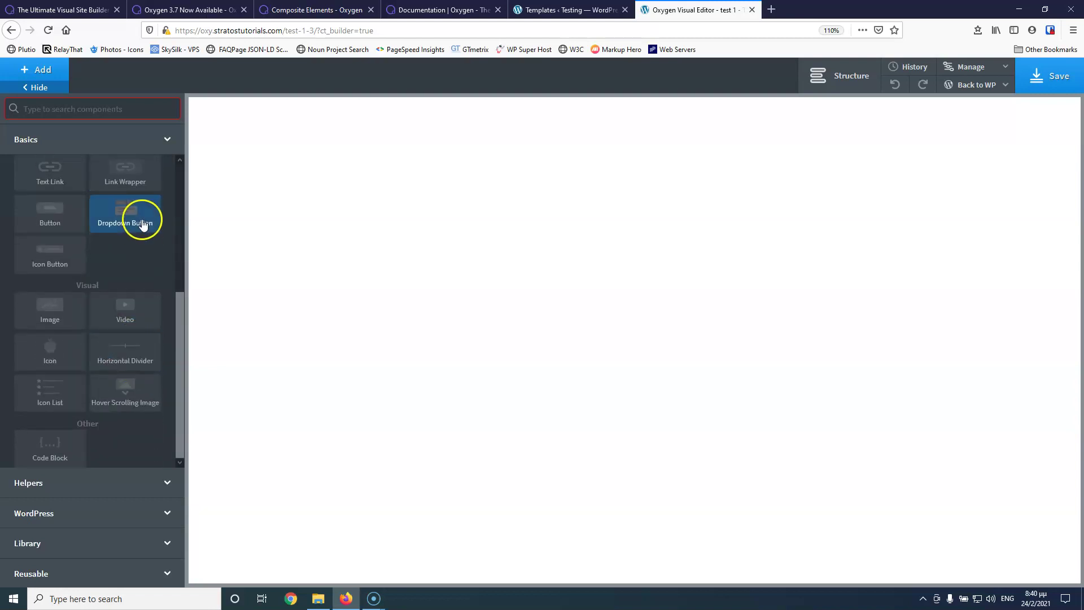
# Insert a Dropdown Button and select its built-in Dropdown Button Code block in Structure.
pyautogui.click(142, 222)
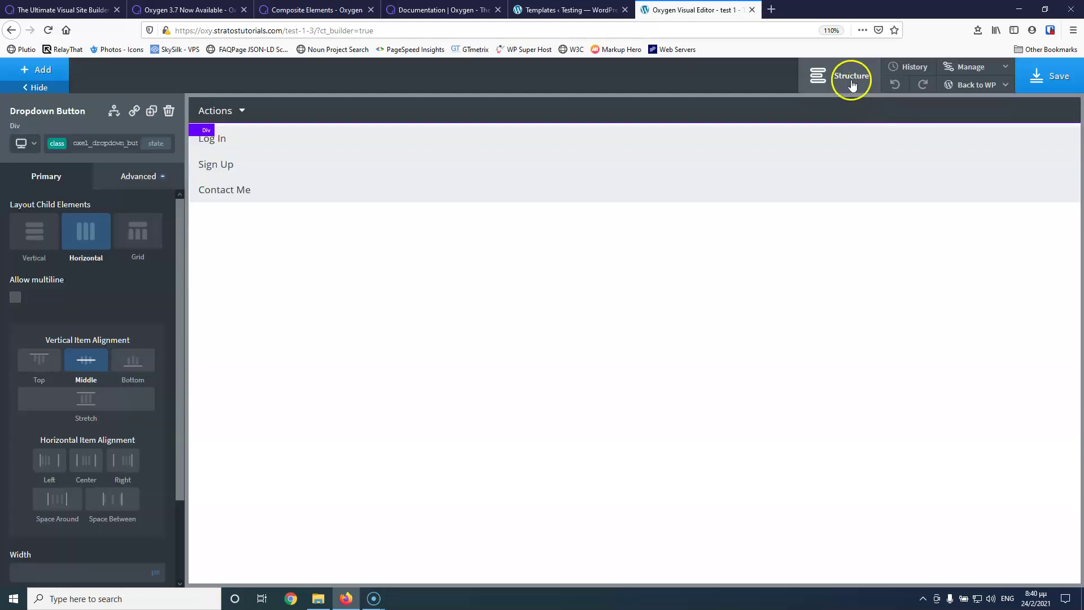
pyautogui.click(851, 77)
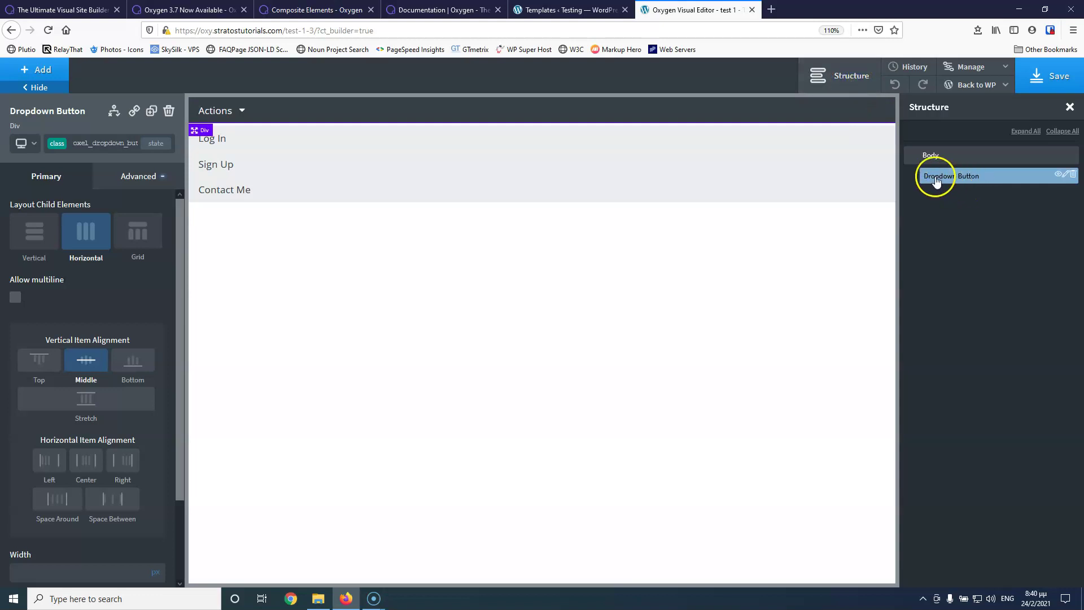
pyautogui.click(320, 154)
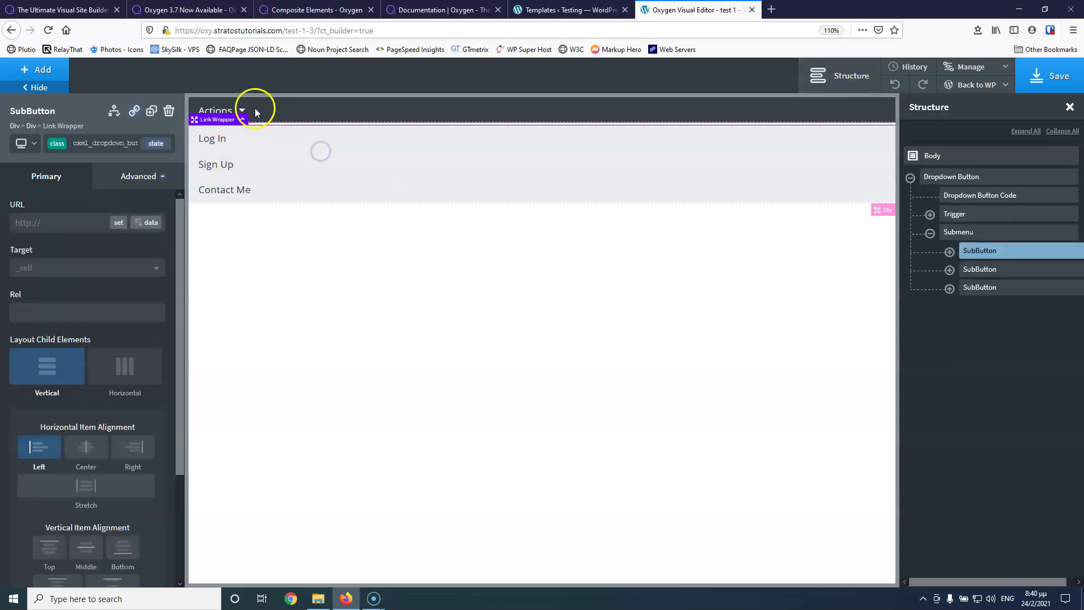
pyautogui.click(983, 195)
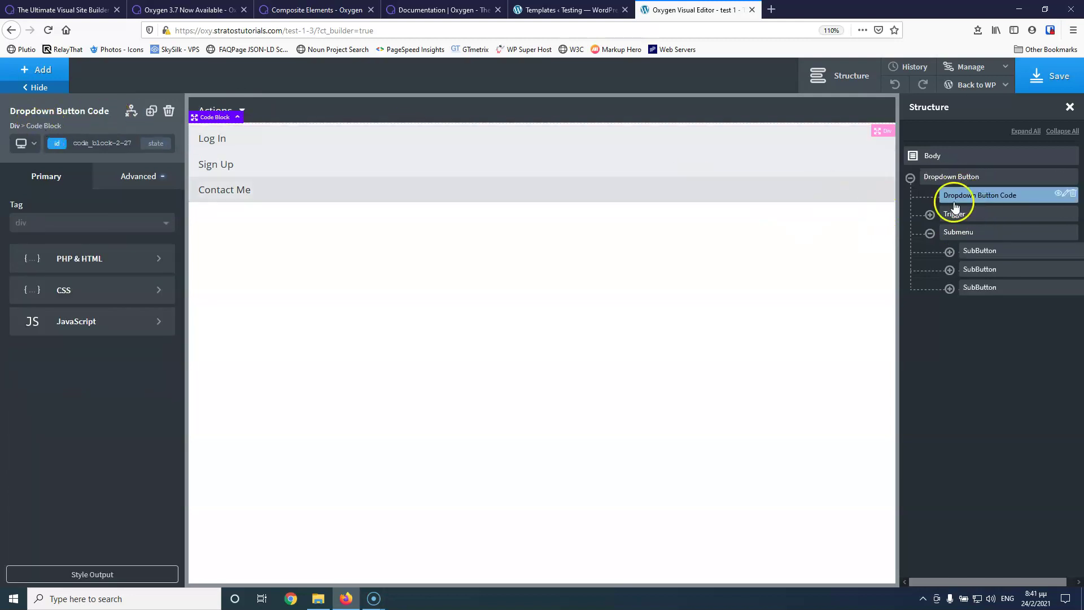
# View the code block's JavaScript, then PHP, then CSS under Advanced.
pyautogui.click(92, 321)
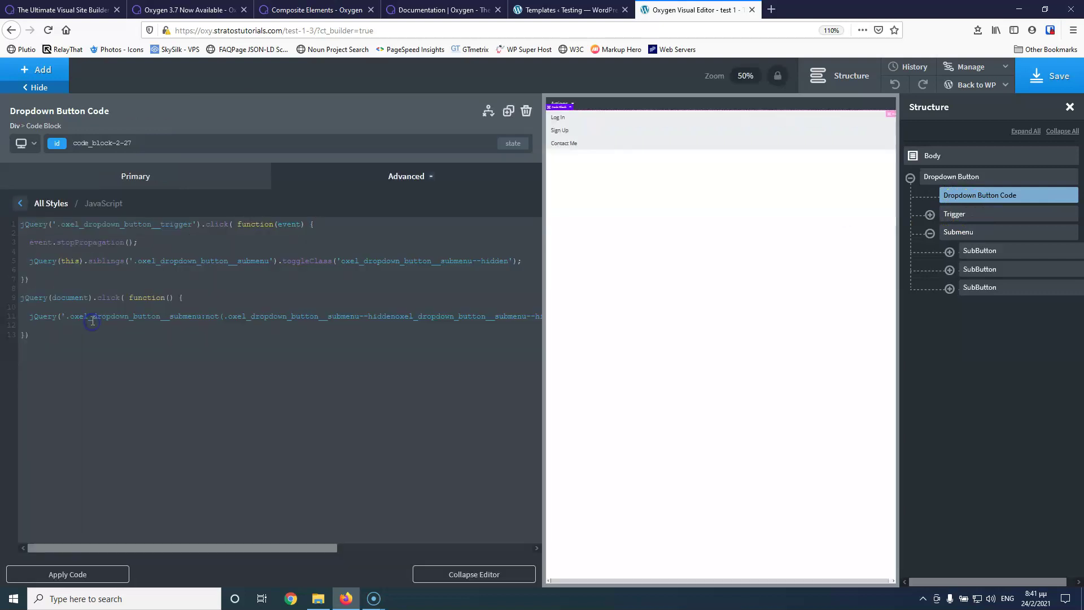
pyautogui.click(42, 213)
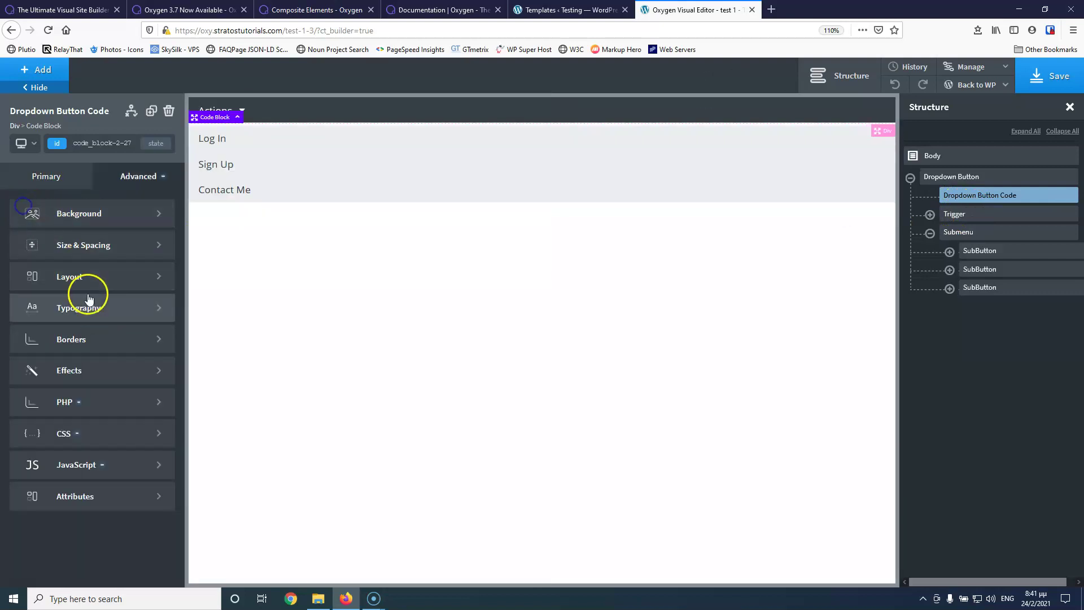
pyautogui.click(92, 404)
pyautogui.click(23, 204)
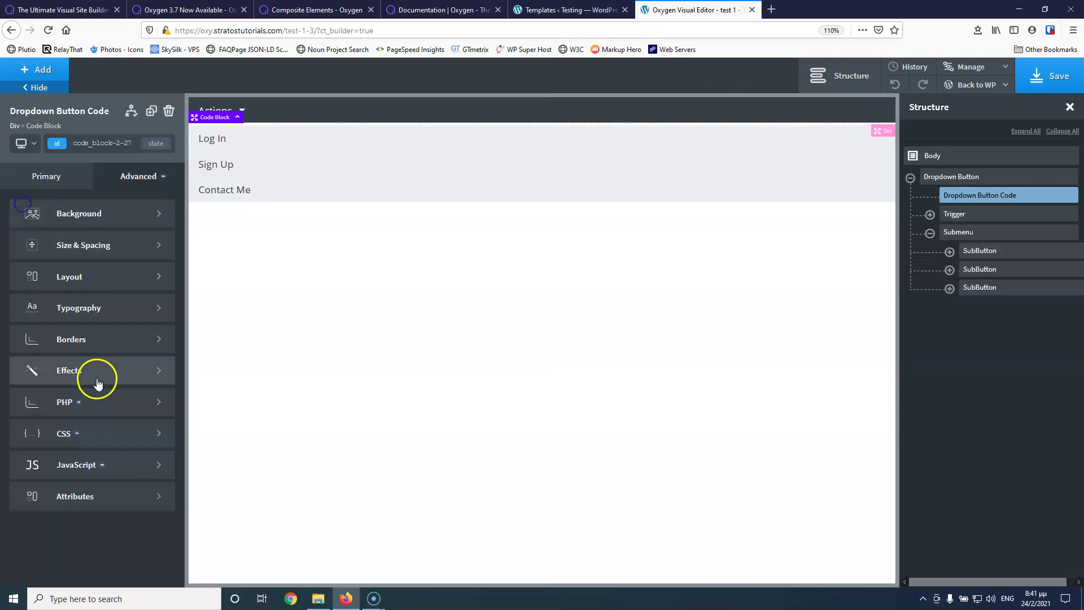
pyautogui.click(95, 429)
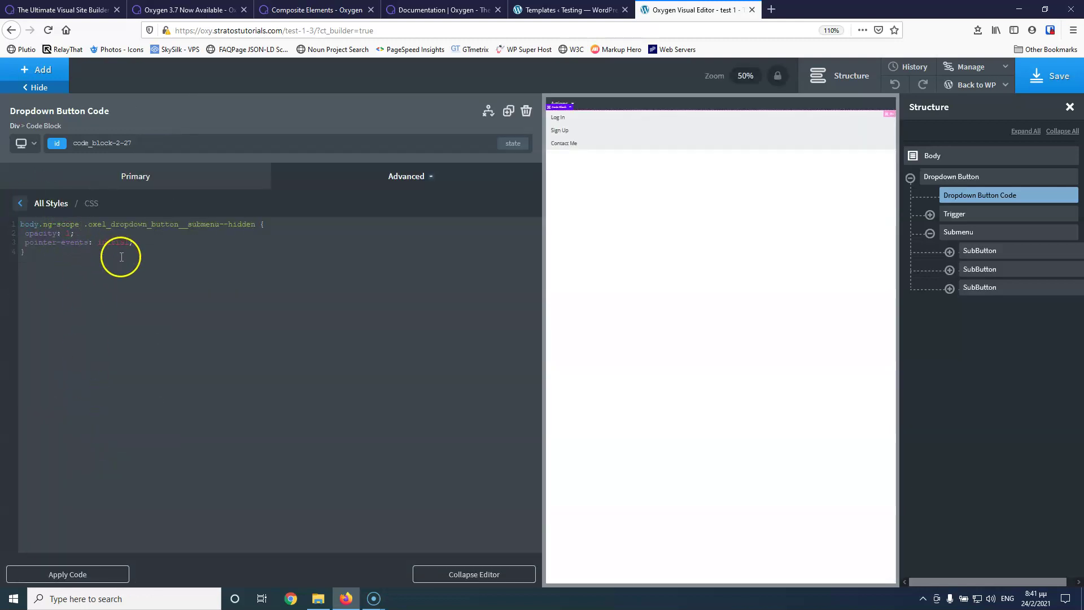
# Expand Trigger and the first SubButton, selecting Label, Icon, Submenu and the Log In text.
pyautogui.click(976, 215)
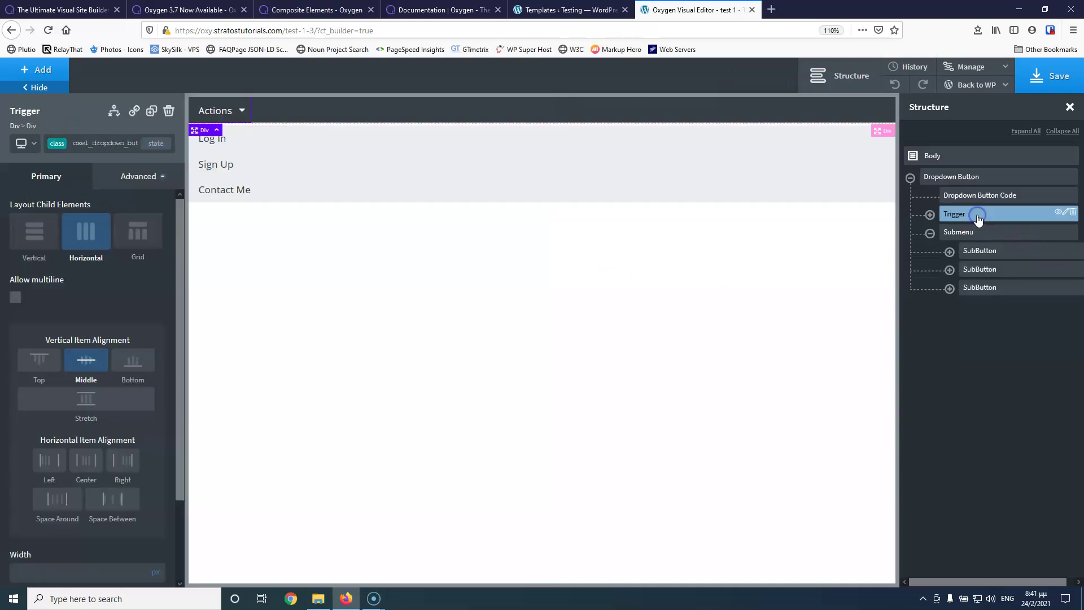
pyautogui.click(930, 215)
pyautogui.click(982, 236)
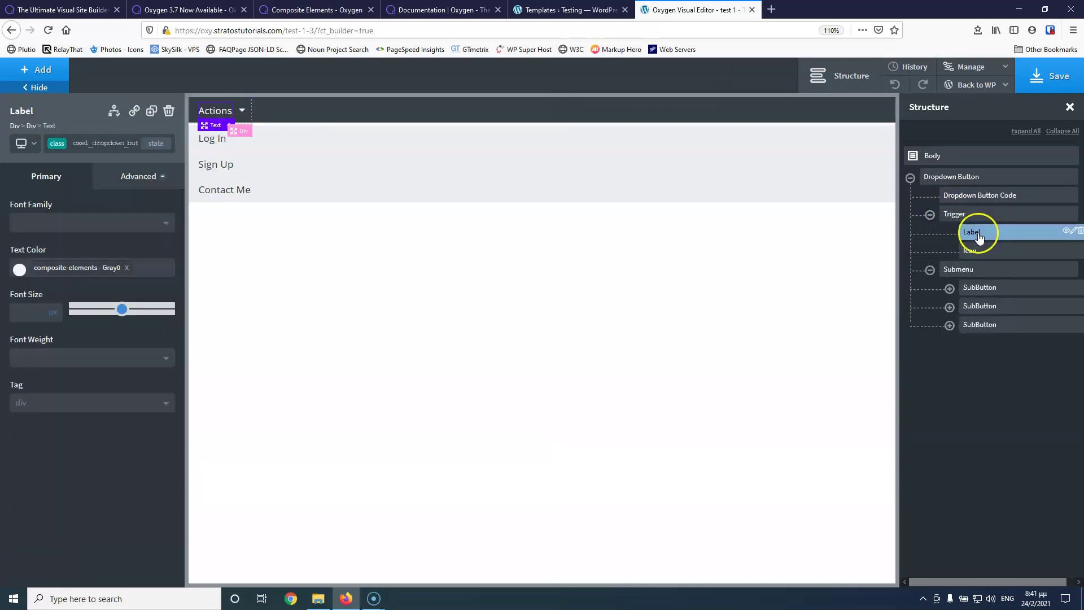
pyautogui.click(996, 257)
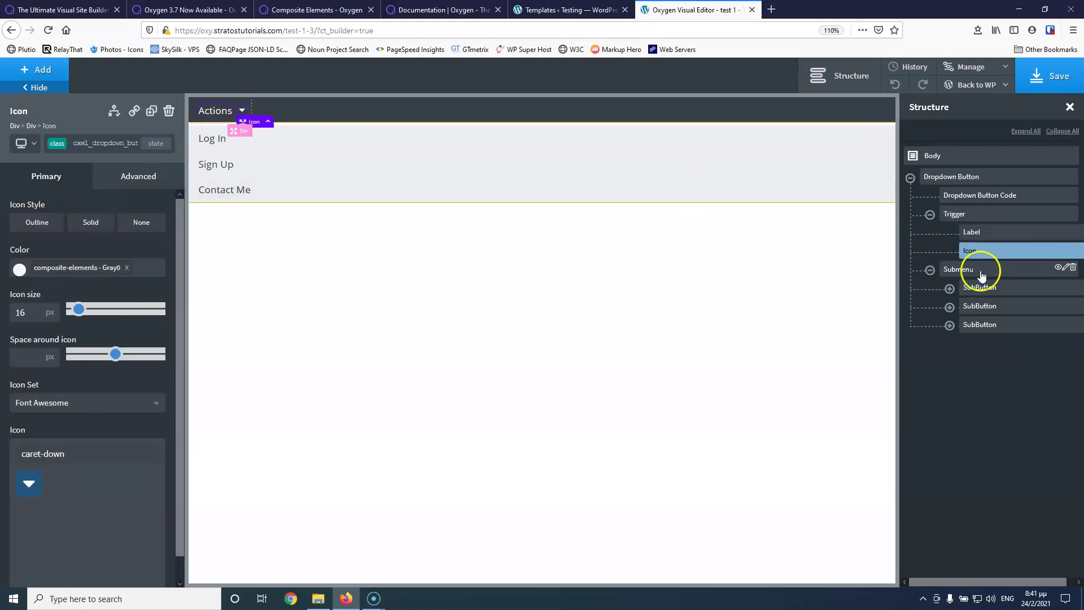
pyautogui.click(988, 271)
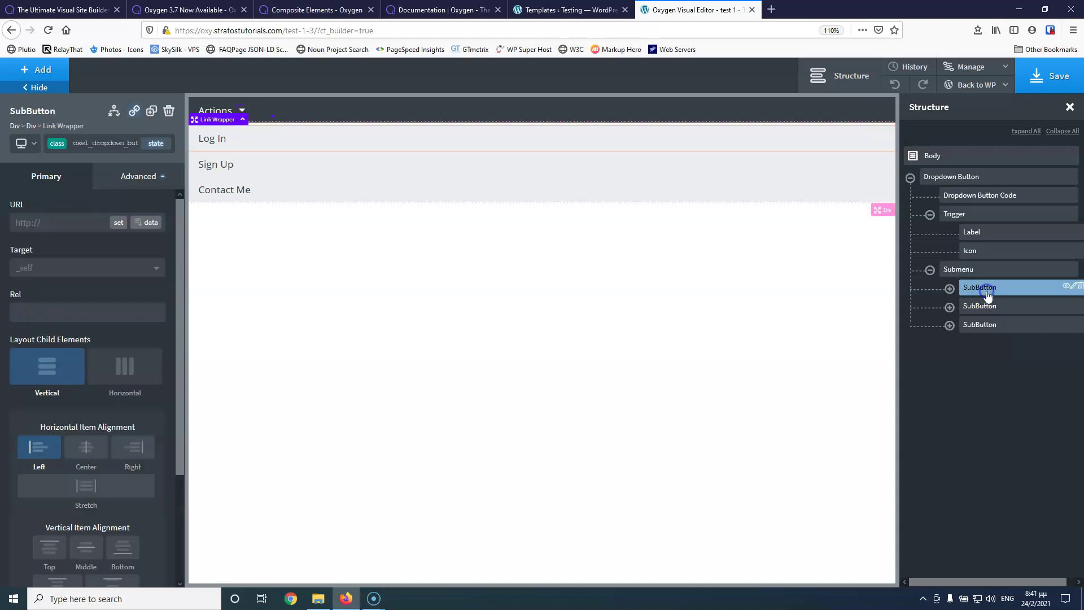
pyautogui.click(949, 288)
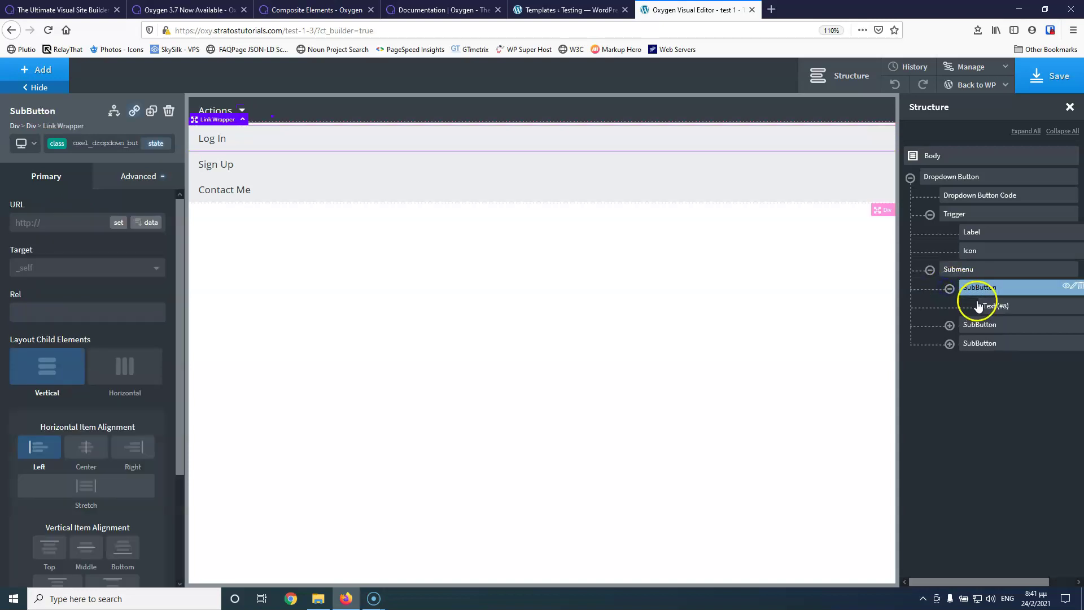
pyautogui.click(994, 306)
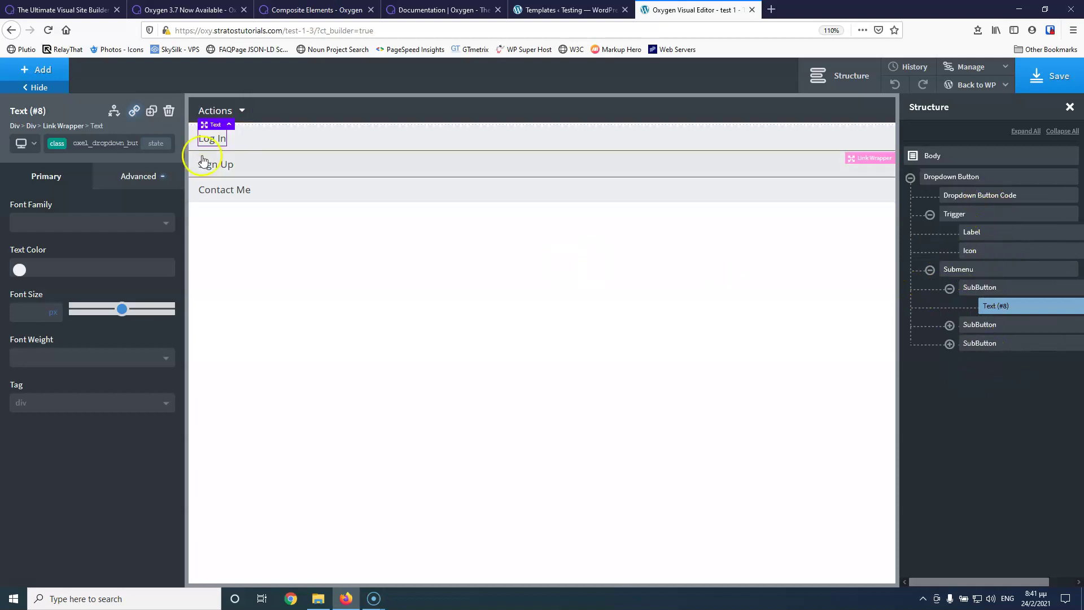
pyautogui.click(39, 70)
pyautogui.scroll(4, 145, 327)
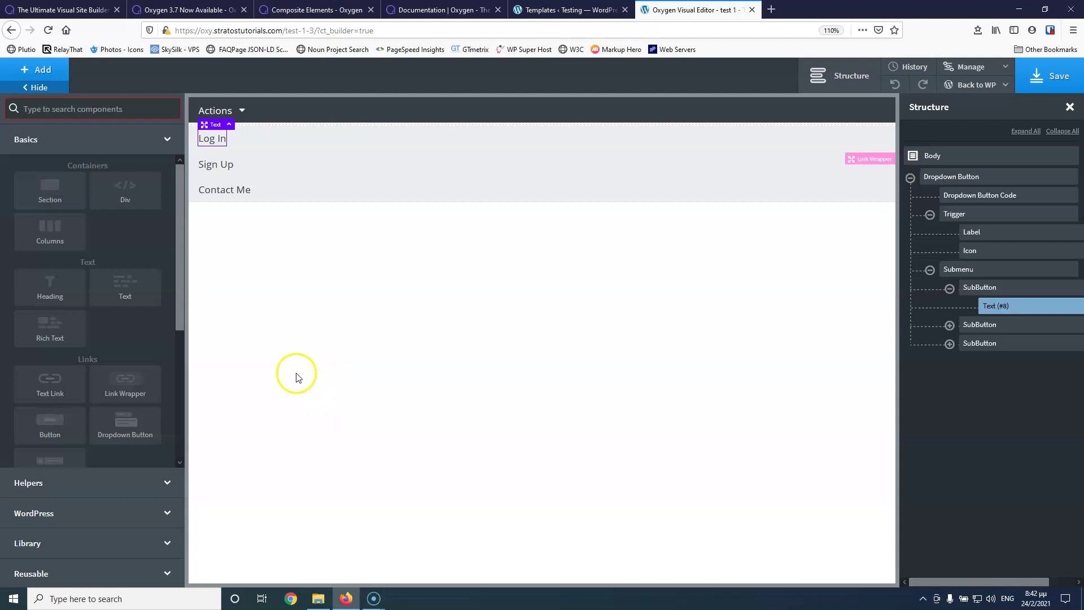
# Browse the Helpers category of components, scrolling through its list.
pyautogui.scroll(-5, 144, 315)
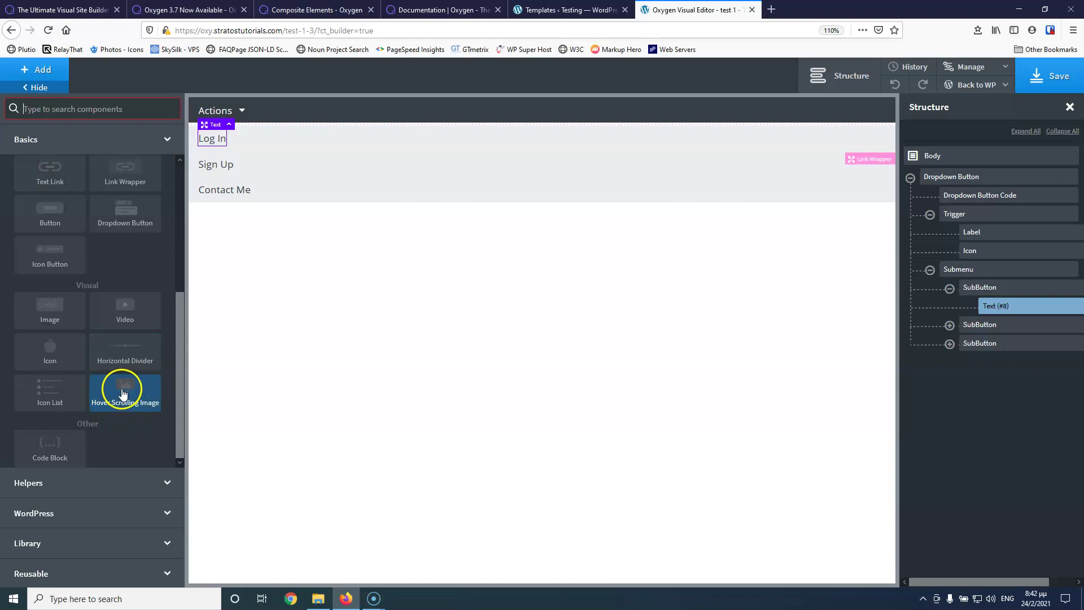
pyautogui.click(102, 482)
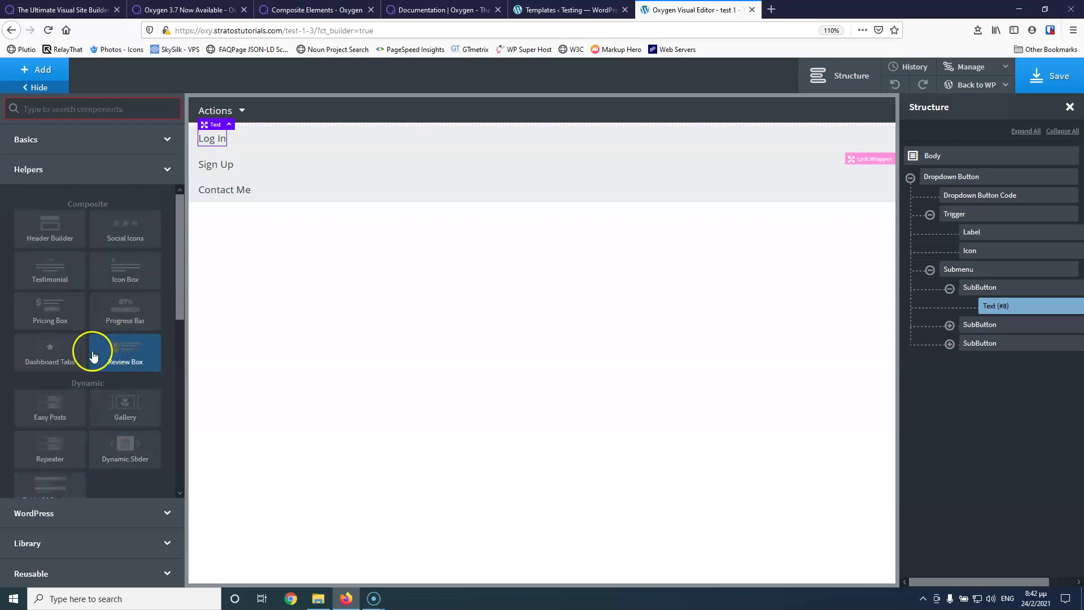
pyautogui.scroll(-3, 93, 356)
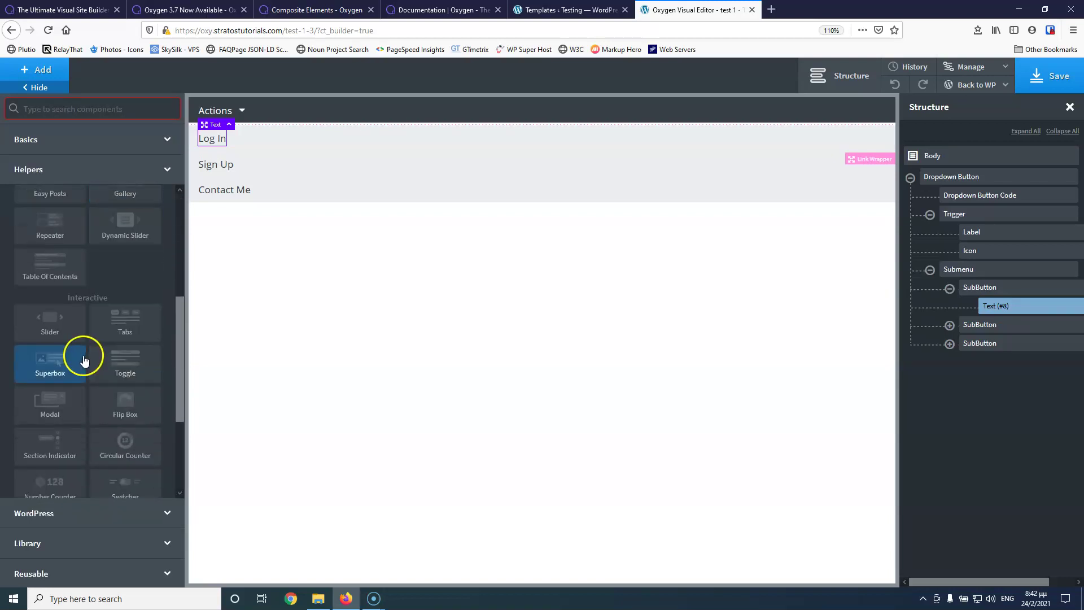
pyautogui.scroll(-2, 84, 360)
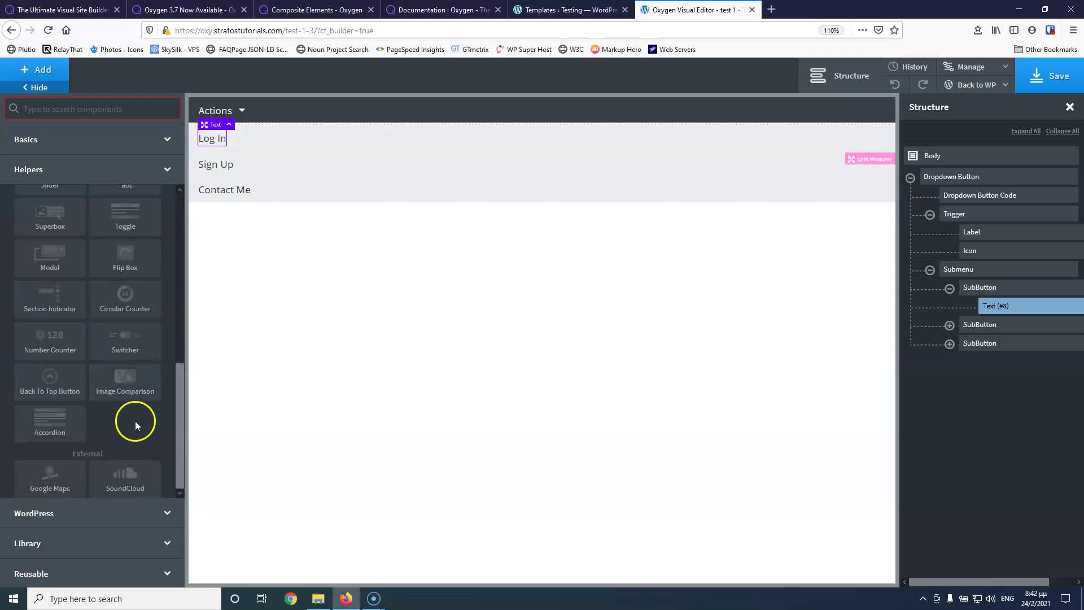
pyautogui.scroll(4, 110, 384)
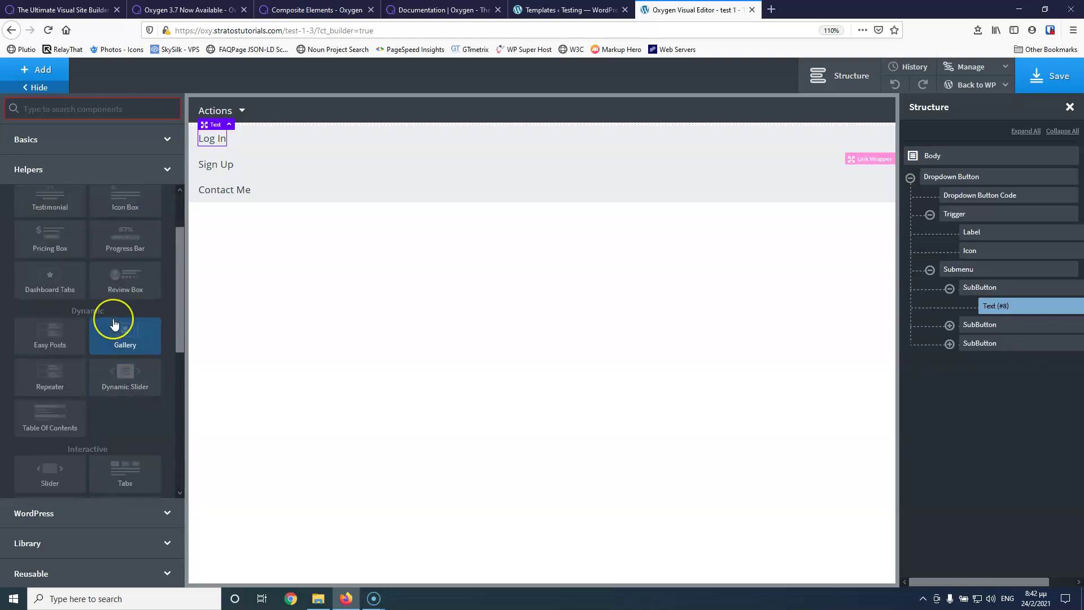
pyautogui.scroll(-1, 114, 323)
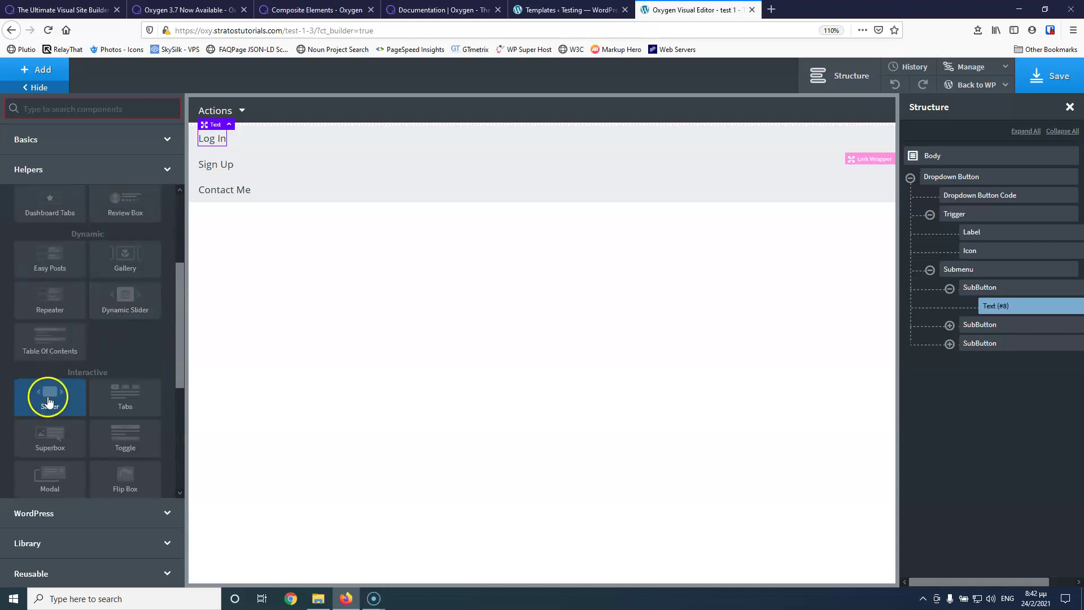
# Return to the Basics components and scroll down to find Horizontal Divider.
pyautogui.click(110, 141)
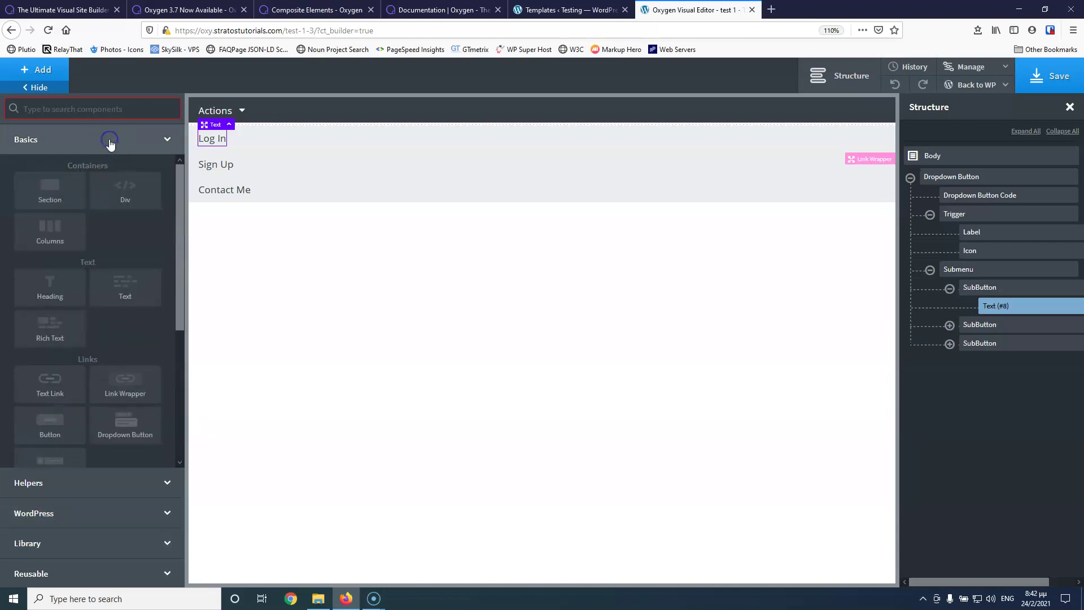
pyautogui.scroll(-3, 120, 257)
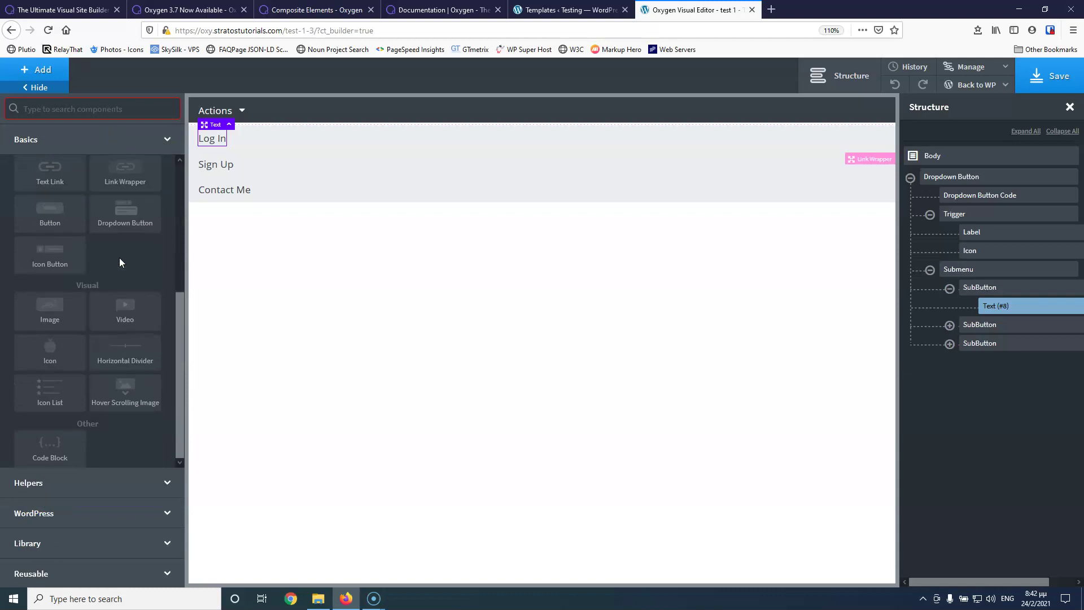
pyautogui.scroll(2, 122, 245)
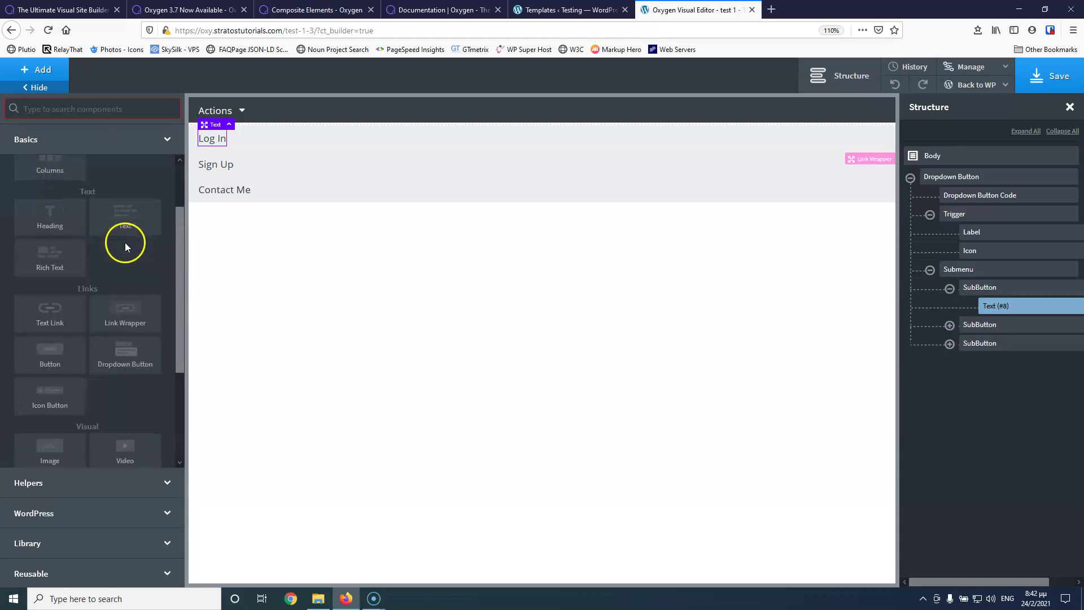
pyautogui.scroll(-2, 126, 350)
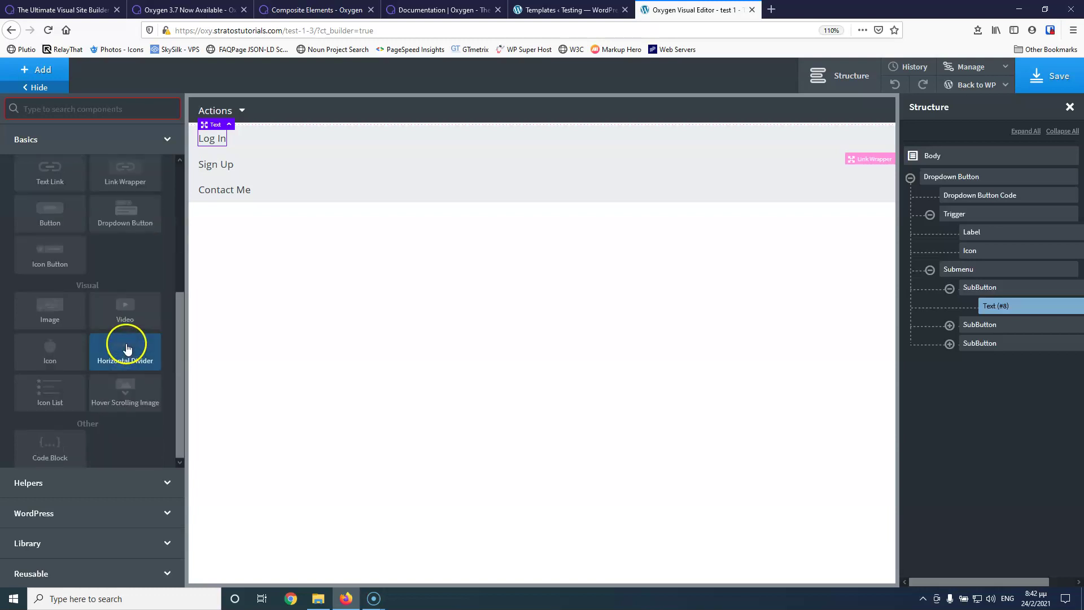
# Insert a Horizontal Divider under Log In and shrink its bottom padding.
pyautogui.click(127, 361)
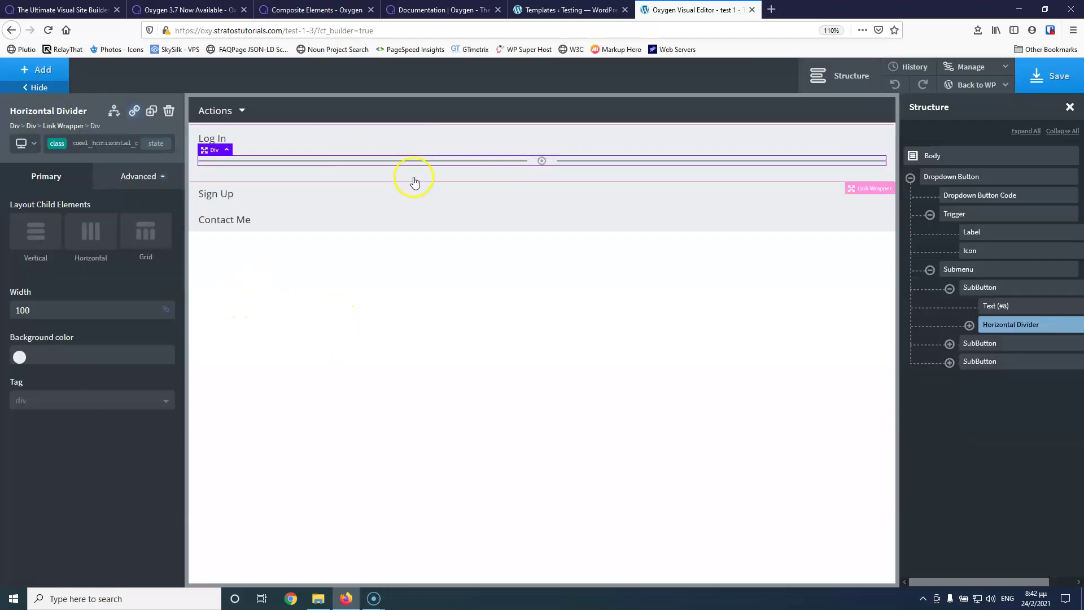
pyautogui.moveTo(420, 168); pyautogui.dragTo(423, 163)
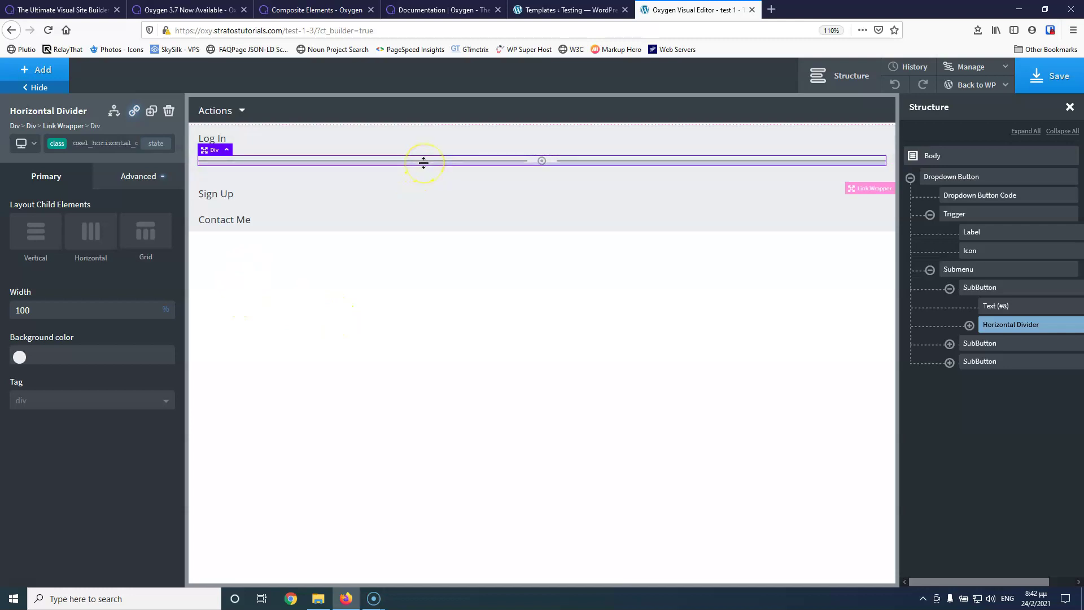
pyautogui.click(429, 165)
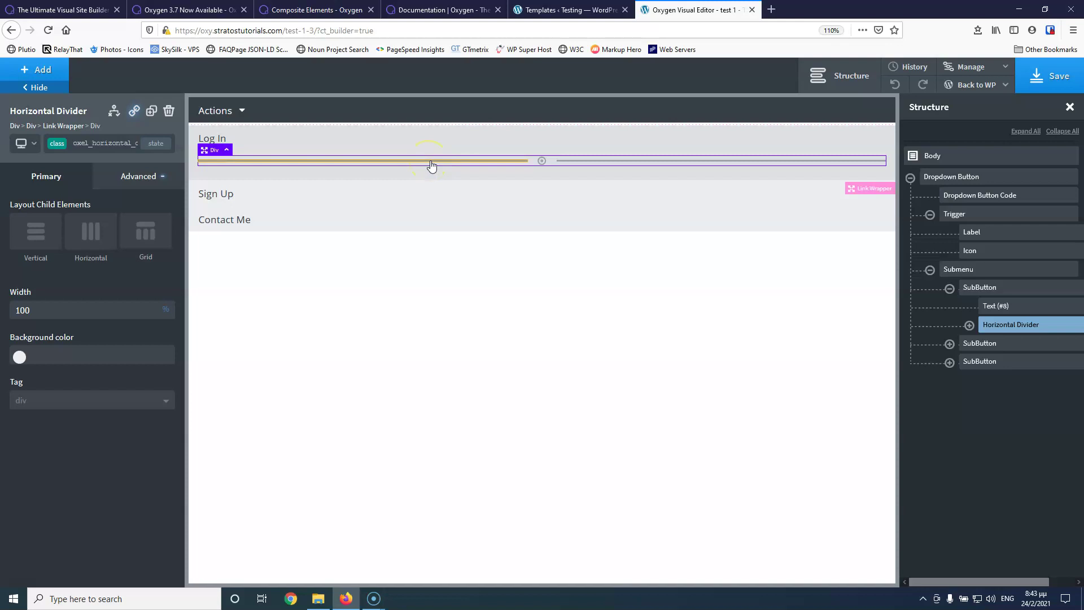
pyautogui.click(450, 161)
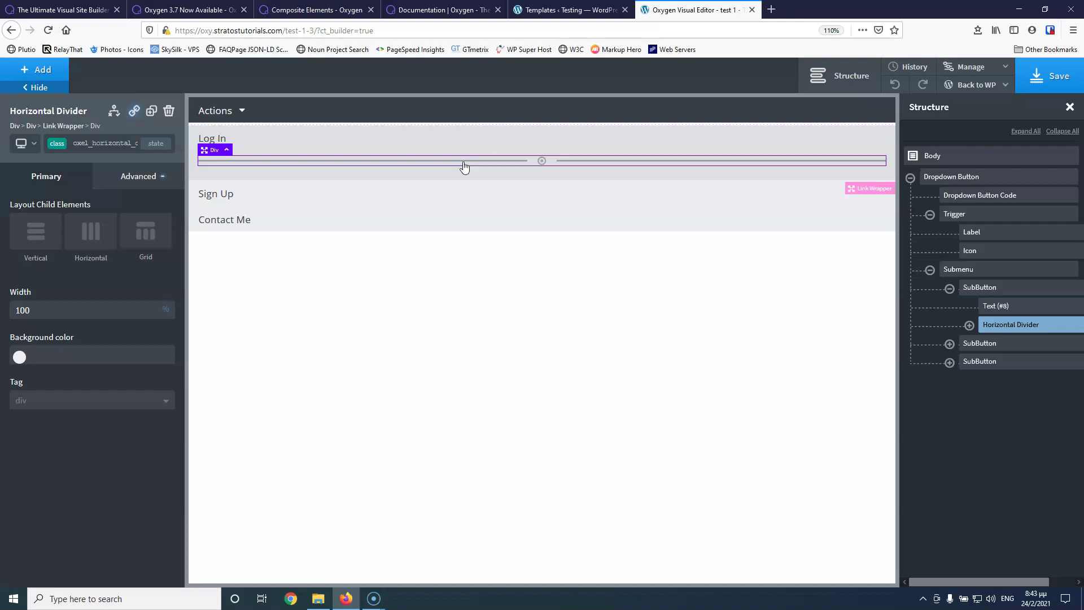
pyautogui.click(459, 271)
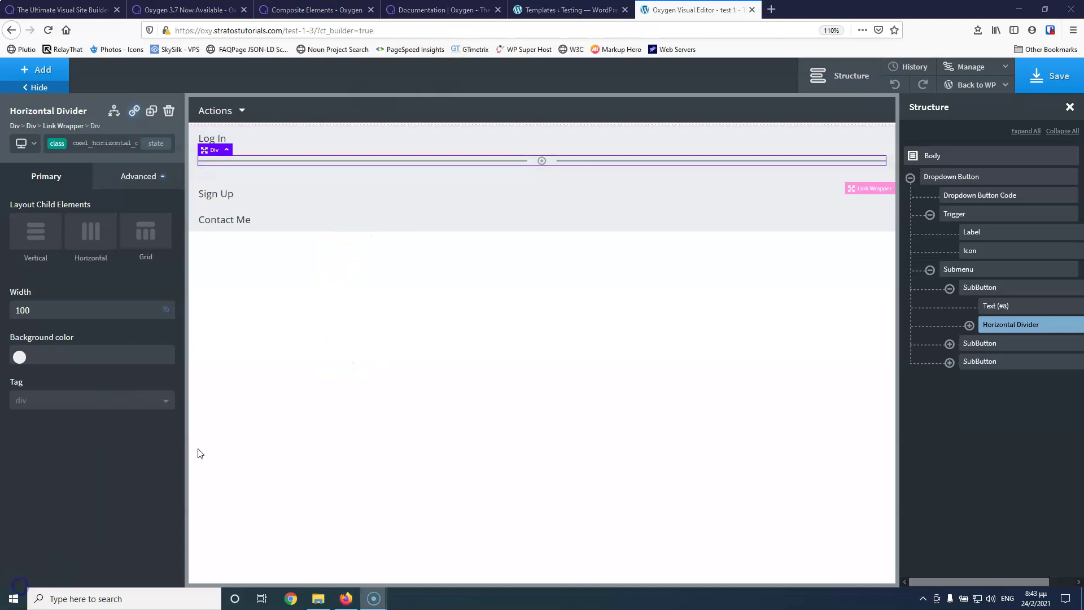
# Go to the Oxygen License settings in WordPress Admin.
pyautogui.click(562, 8)
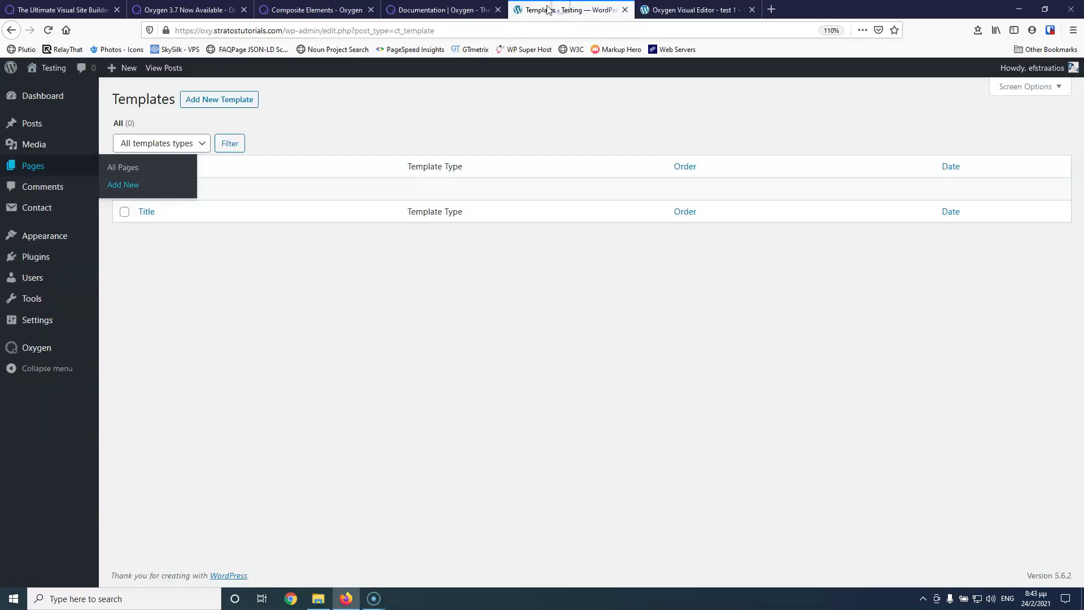
pyautogui.moveTo(44, 355)
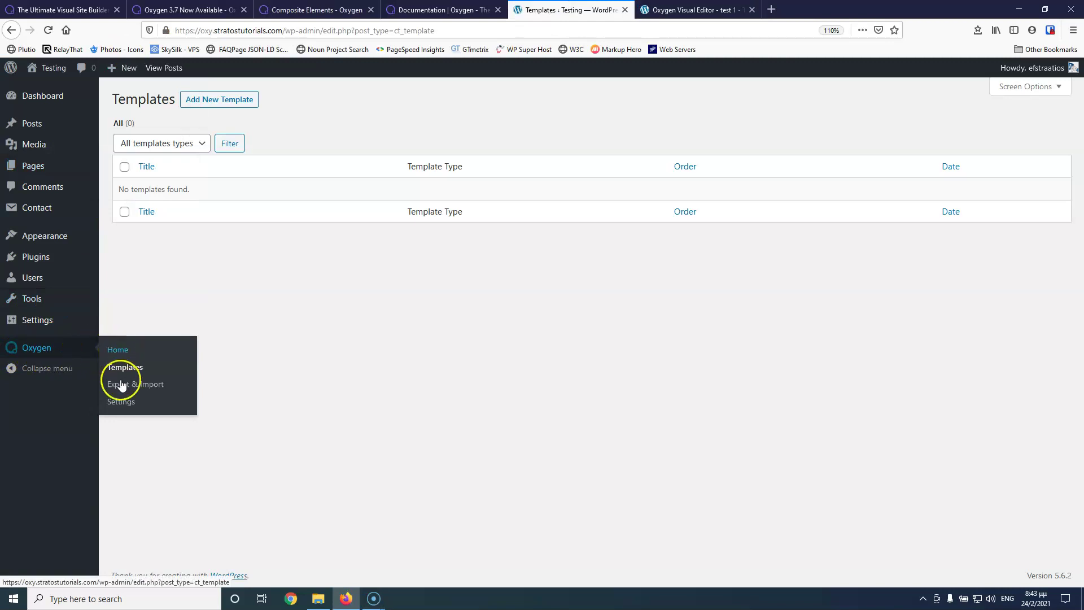
pyautogui.click(126, 401)
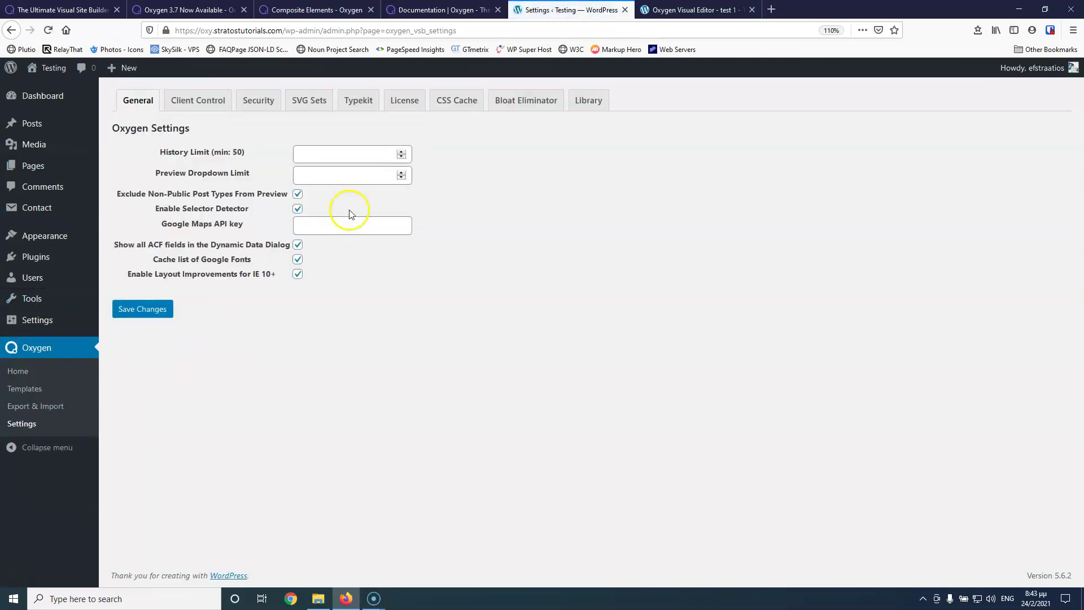
pyautogui.click(405, 103)
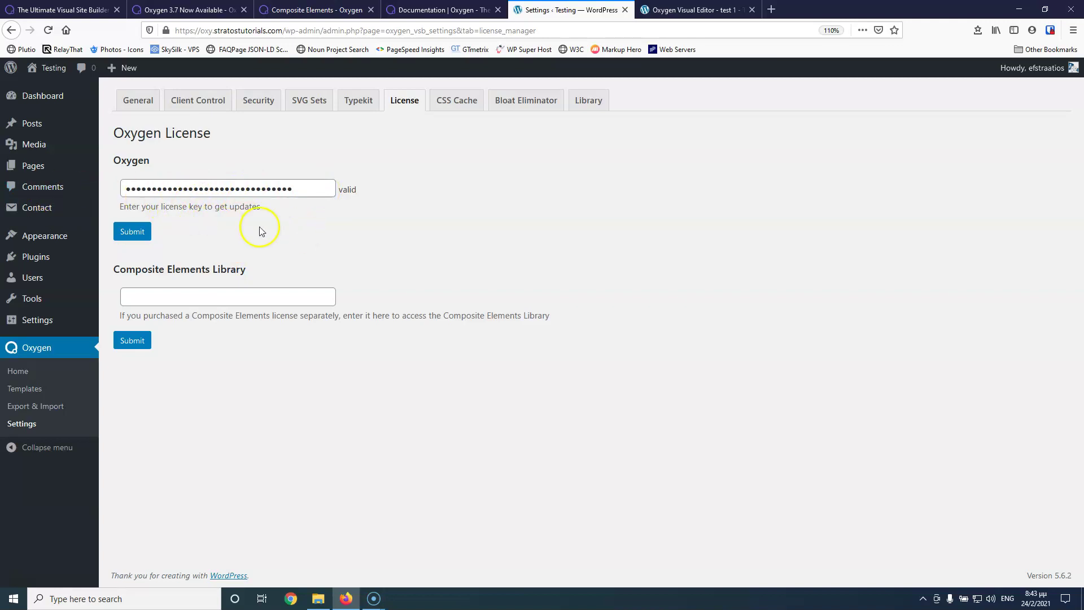
# Resubmit the Oxygen license key so it reads valid, then return to the visual editor.
pyautogui.click(139, 237)
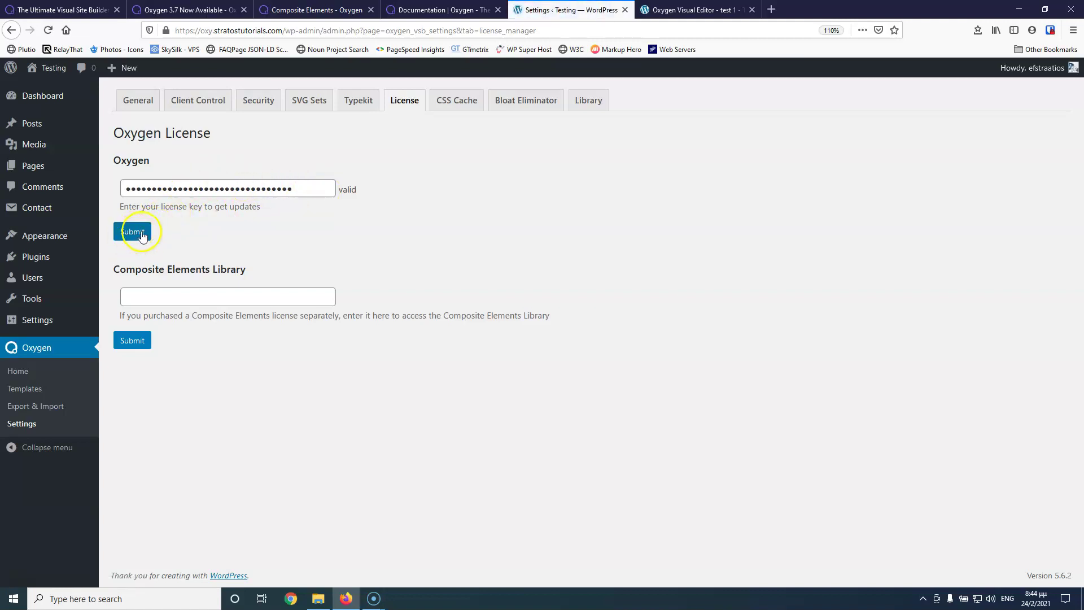
pyautogui.click(289, 192)
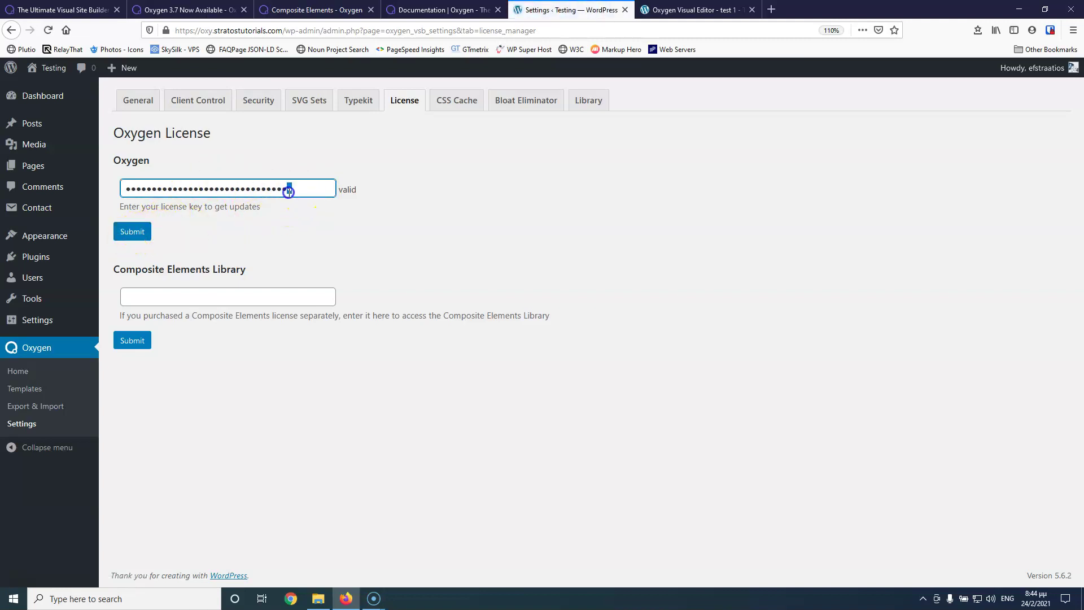
pyautogui.click(140, 234)
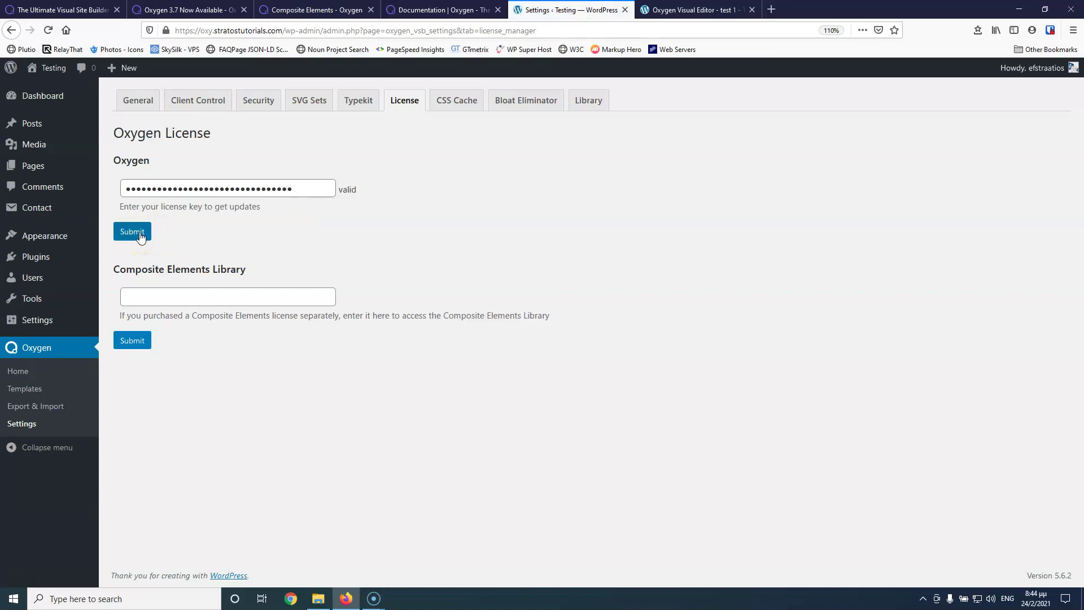
pyautogui.click(141, 236)
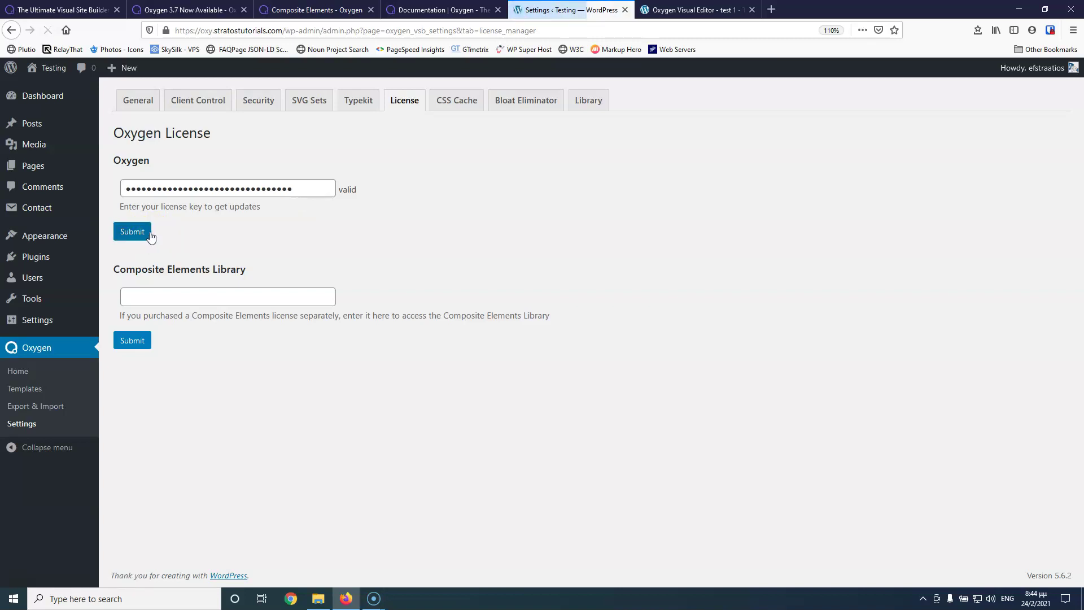
pyautogui.click(159, 240)
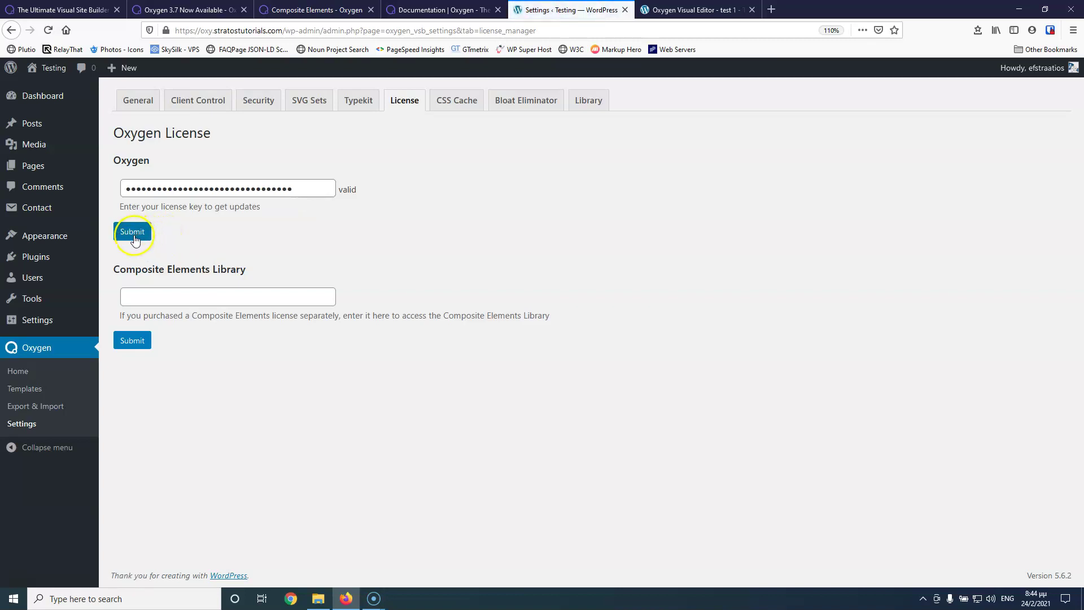
pyautogui.click(134, 238)
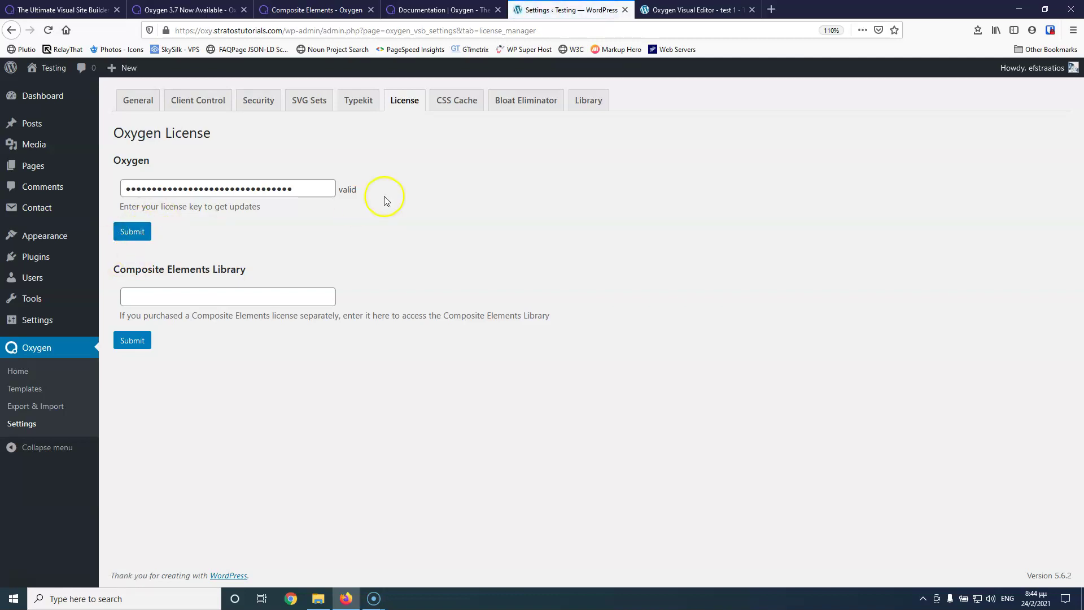
pyautogui.click(685, 14)
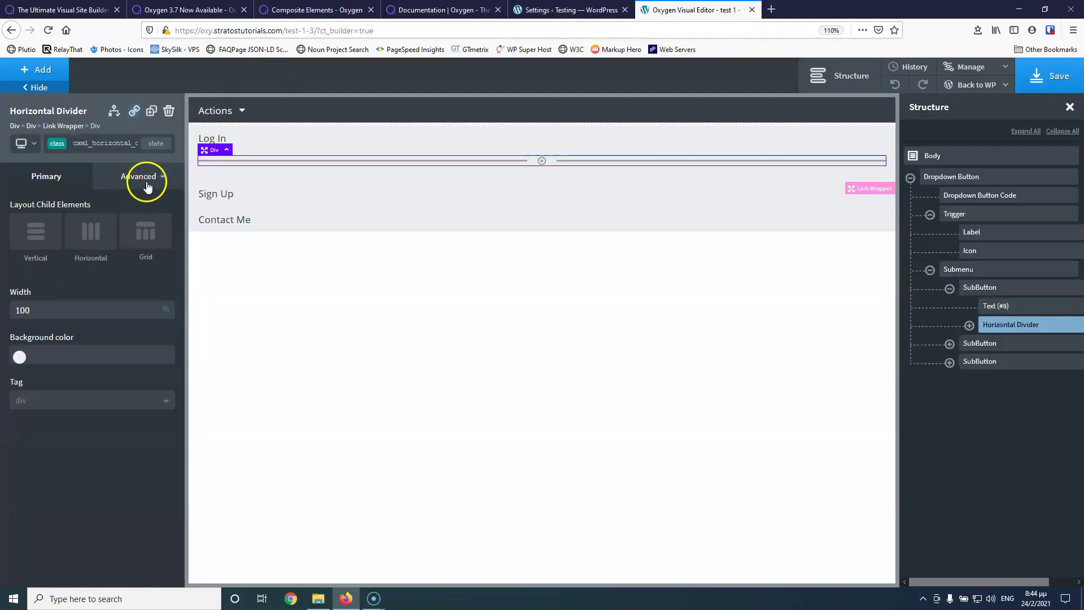
# Reload the Oxygen editor, leaving the page without saving changes.
pyautogui.click(37, 70)
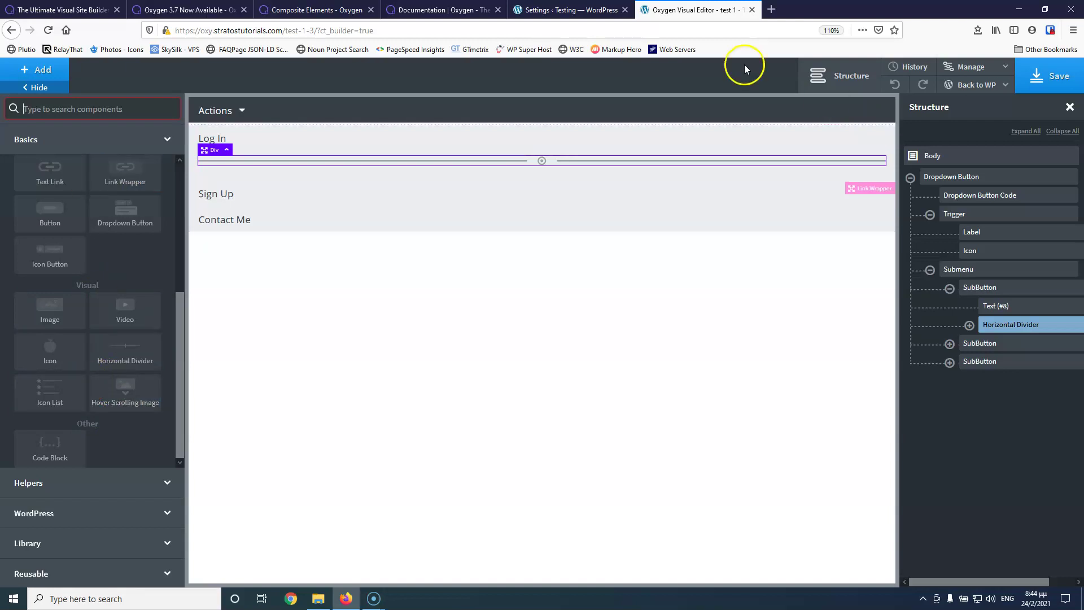
pyautogui.click(48, 30)
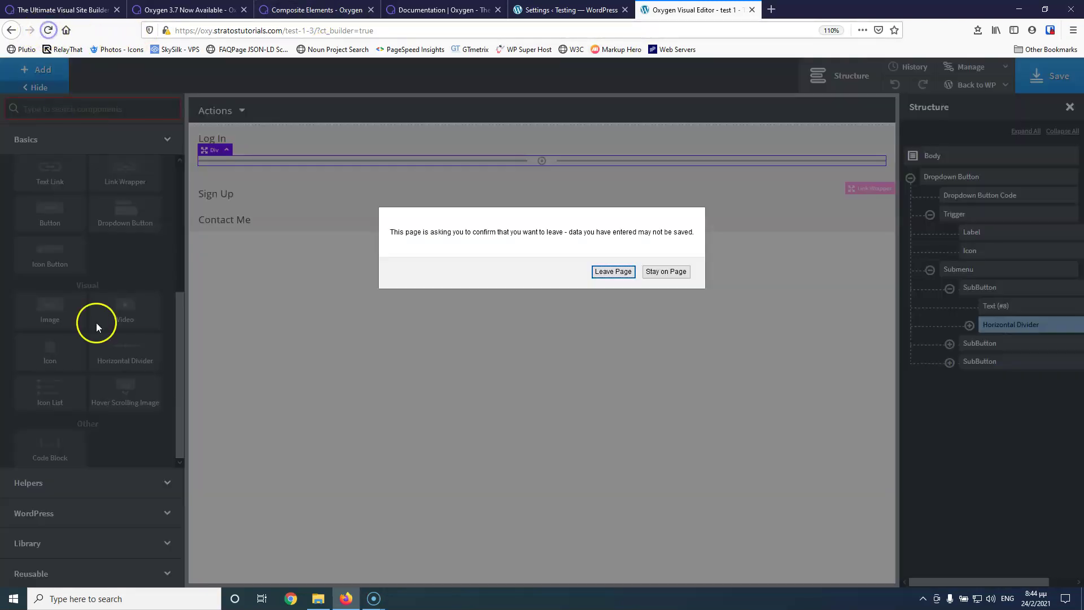
pyautogui.click(618, 273)
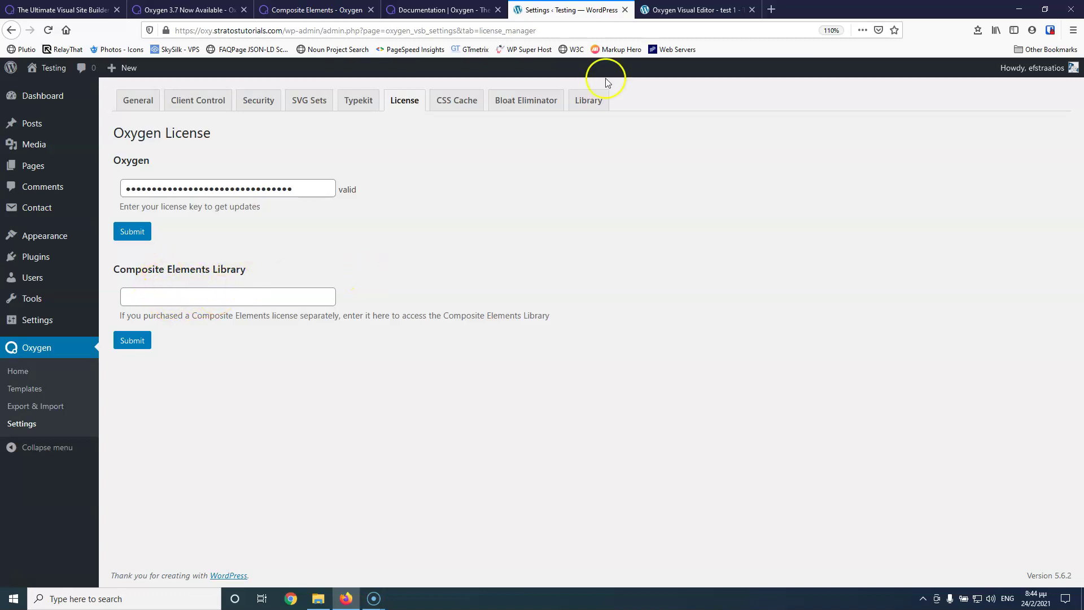
pyautogui.click(694, 9)
pyautogui.click(43, 69)
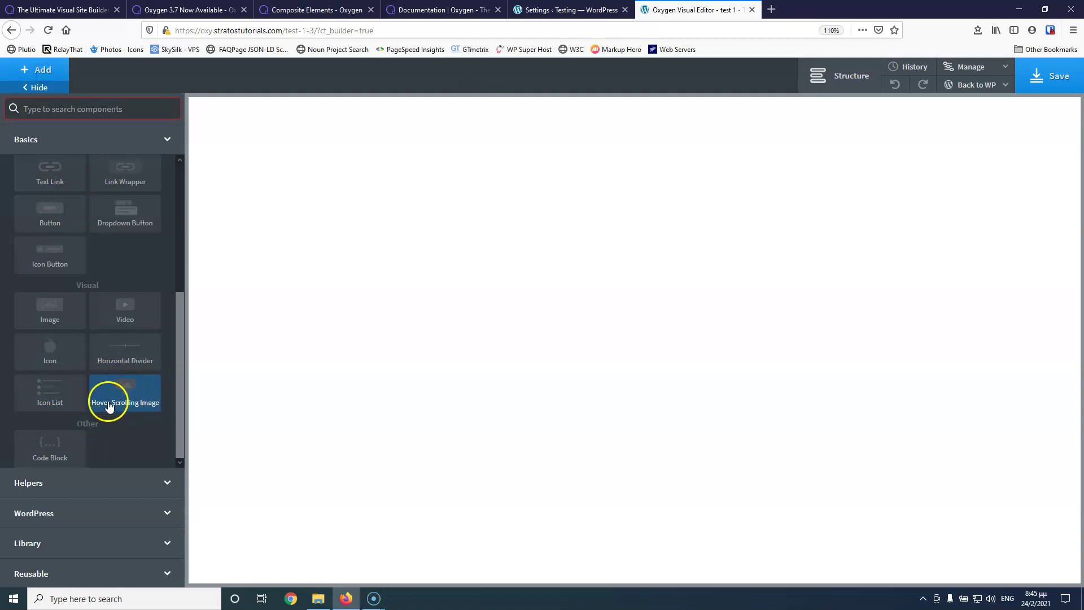
pyautogui.click(573, 9)
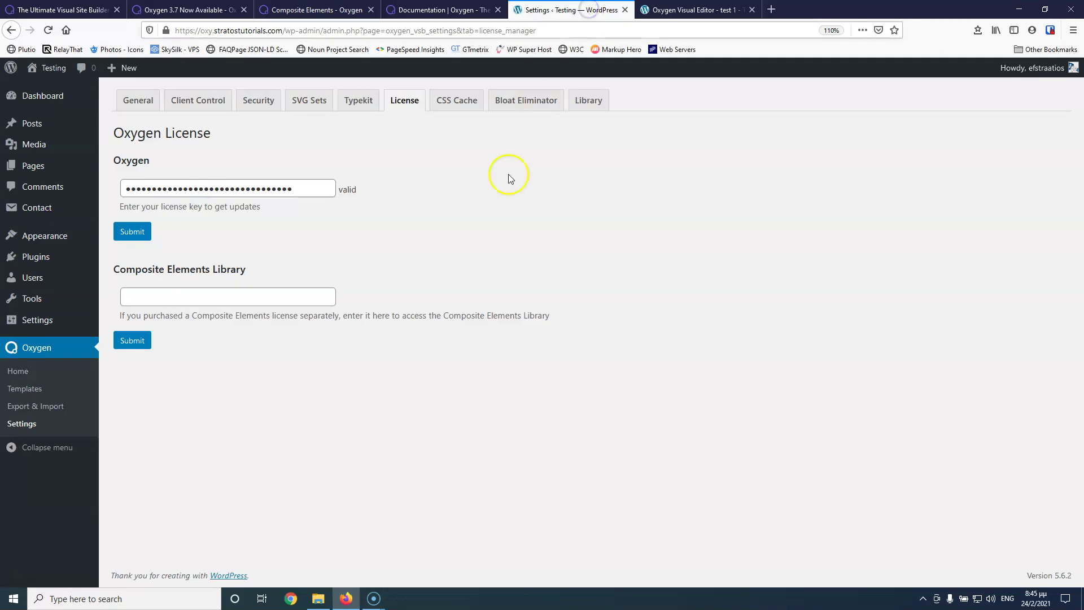